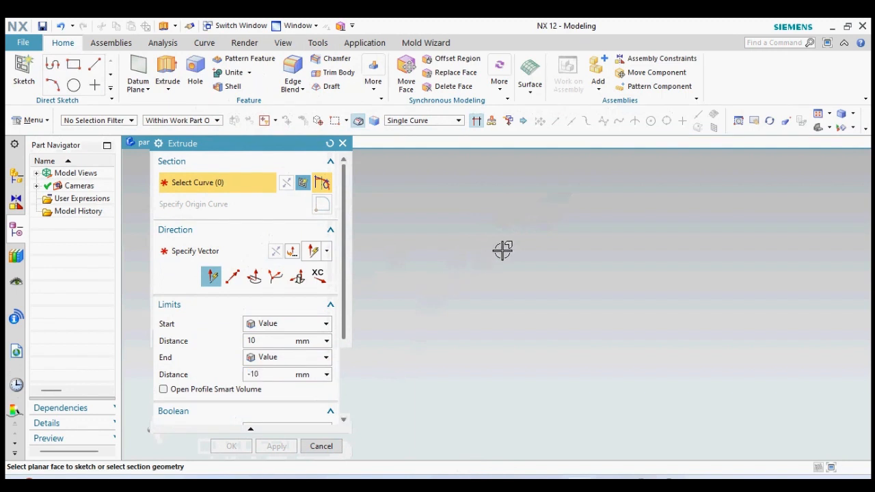
- Cancel the open Extrude and create a point-and-direction datum plane through the origin, normal to the Y-axis
{"action": "left_click", "coordinate": [321, 446]}
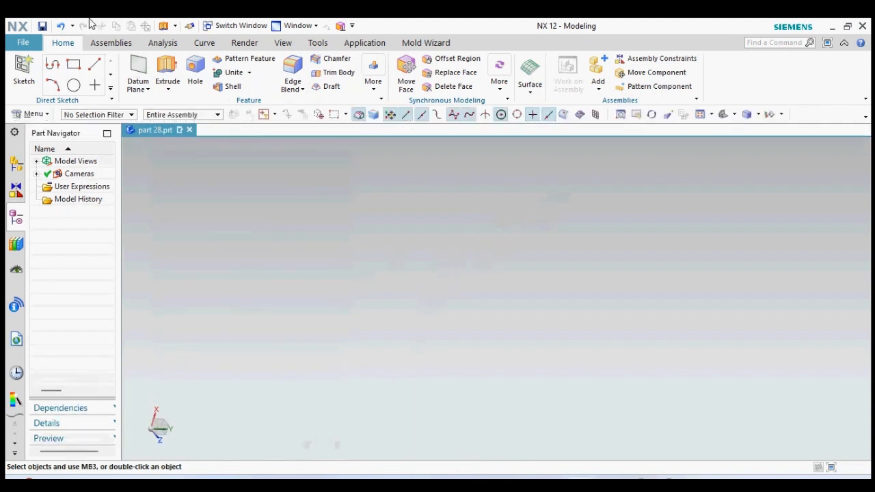
{"action": "left_click", "coordinate": [147, 89]}
{"action": "left_click", "coordinate": [156, 119]}
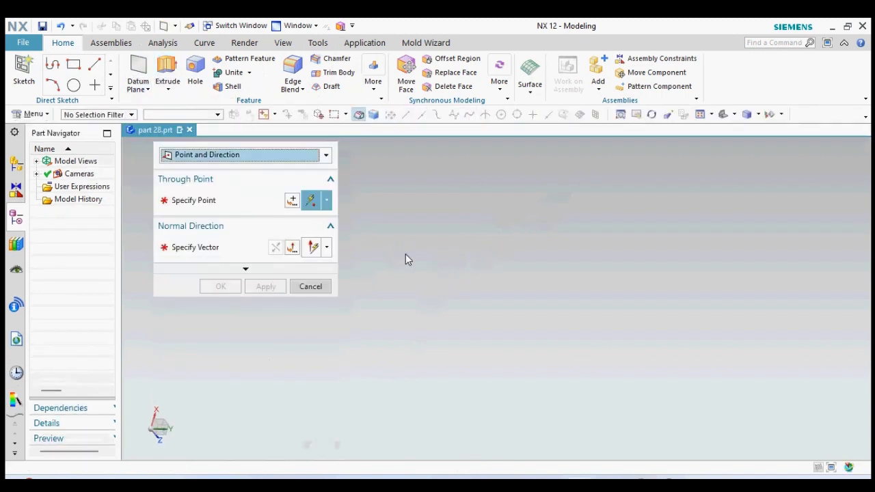
{"action": "left_click", "coordinate": [517, 298]}
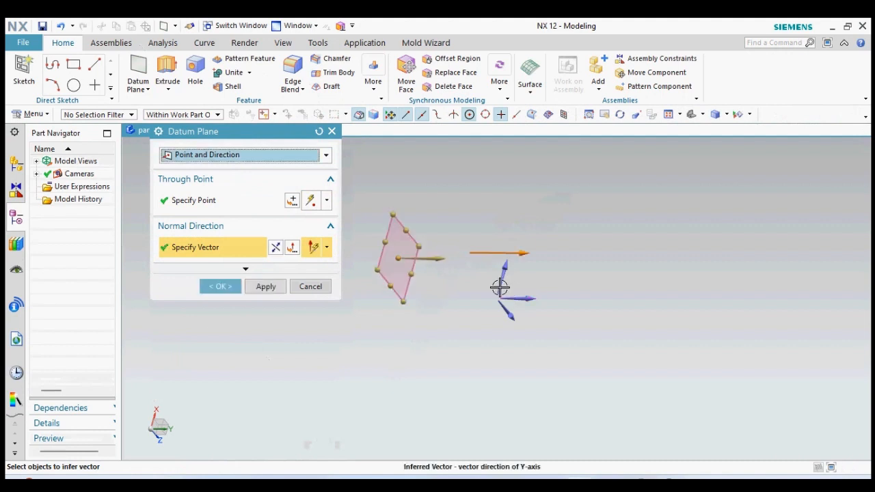
{"action": "middle_click_drag", "start_coordinate": [450, 270], "coordinate": [481, 253]}
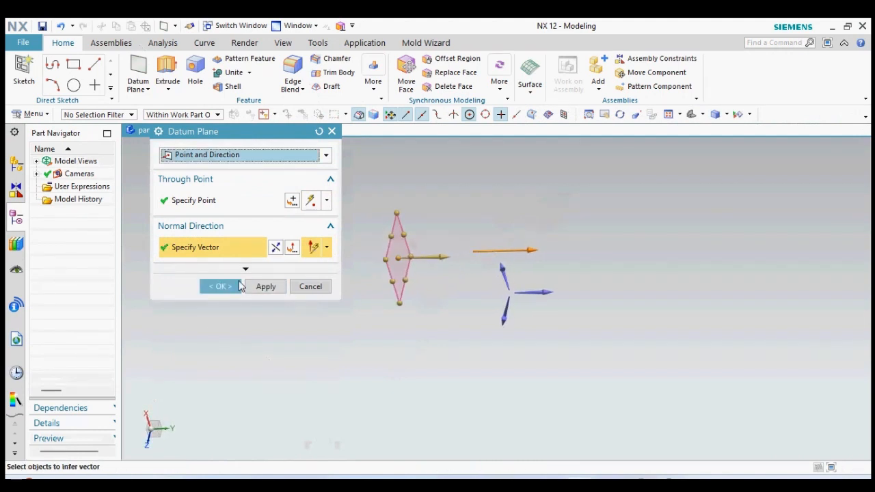
{"action": "left_click", "coordinate": [217, 286]}
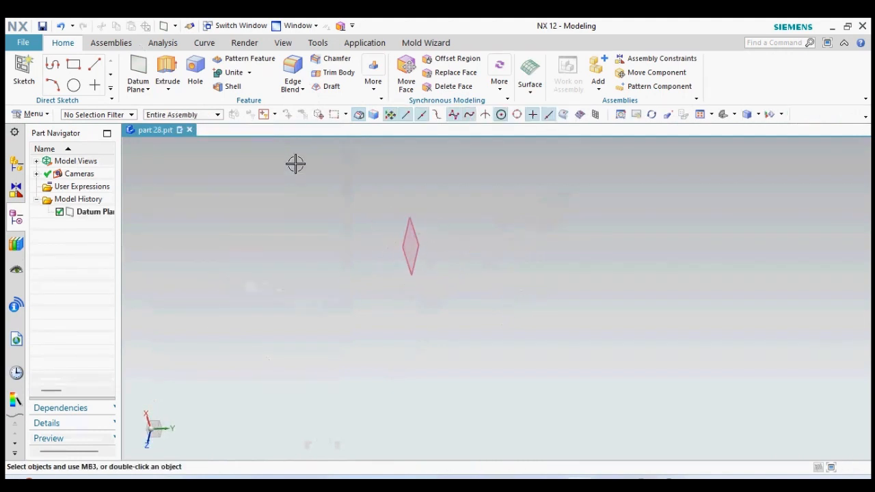
- Start an Extrude with a sketch on the datum plane and draw a 50 mm diameter circle at the origin
{"action": "left_click", "coordinate": [179, 107]}
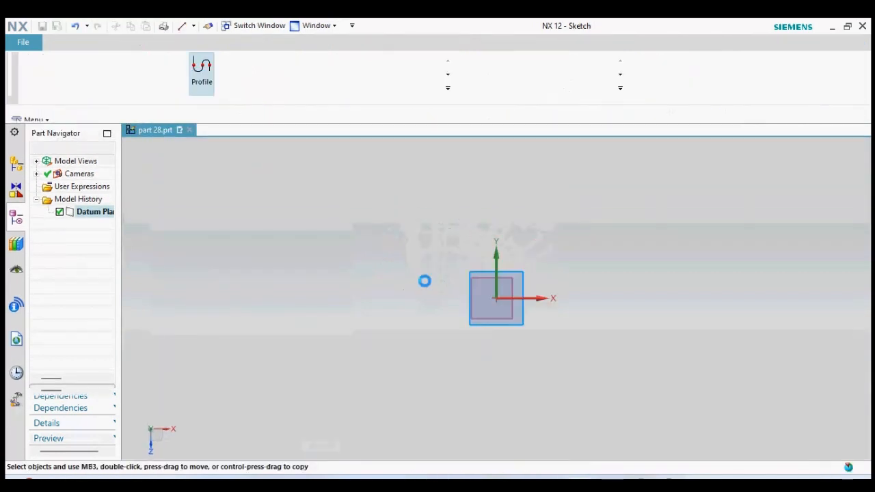
{"action": "left_click", "coordinate": [317, 74]}
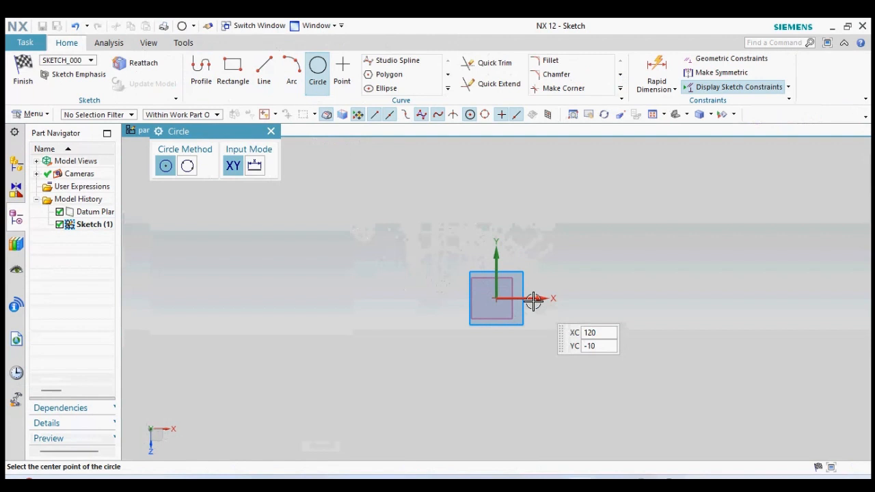
{"action": "left_click", "coordinate": [496, 298]}
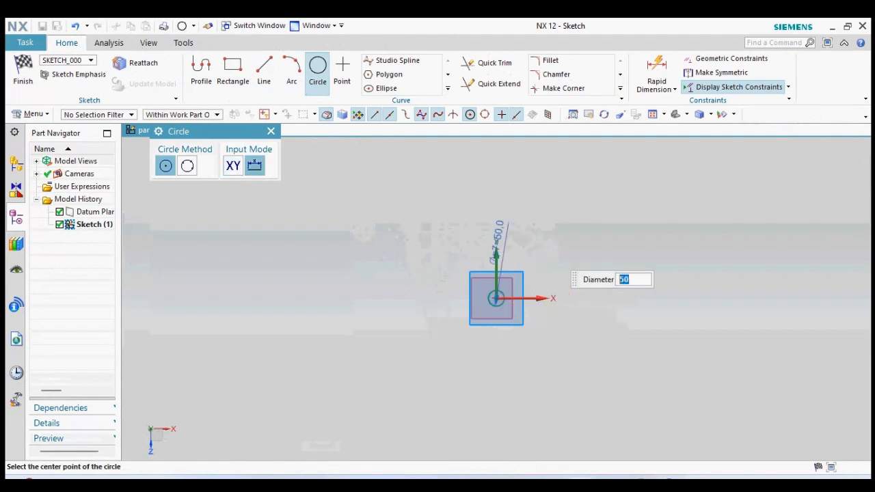
{"action": "key", "text": "Return"}
- Draw a 100 mm horizontal line at 0° from the circle's centre along the positive X direction
{"action": "left_click", "coordinate": [264, 69]}
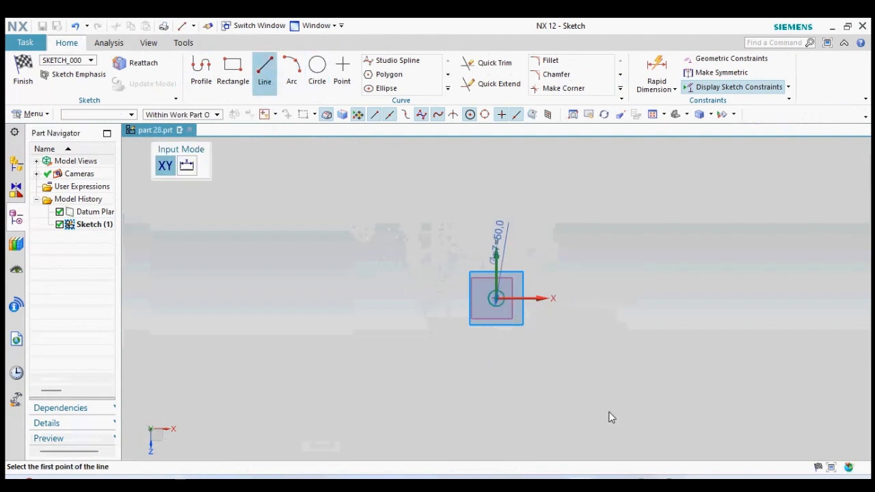
{"action": "scroll", "coordinate": [547, 306], "scroll_direction": "up", "scroll_amount": 3}
{"action": "left_click", "coordinate": [392, 255]}
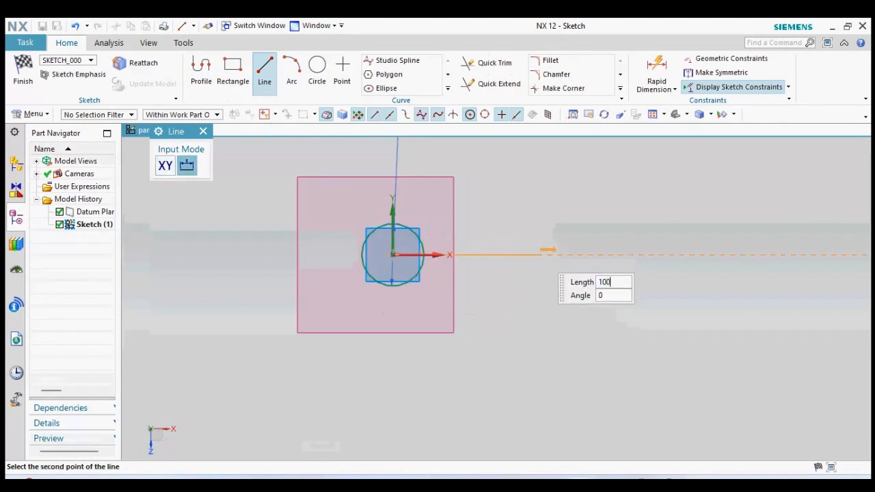
{"action": "key", "text": "Return"}
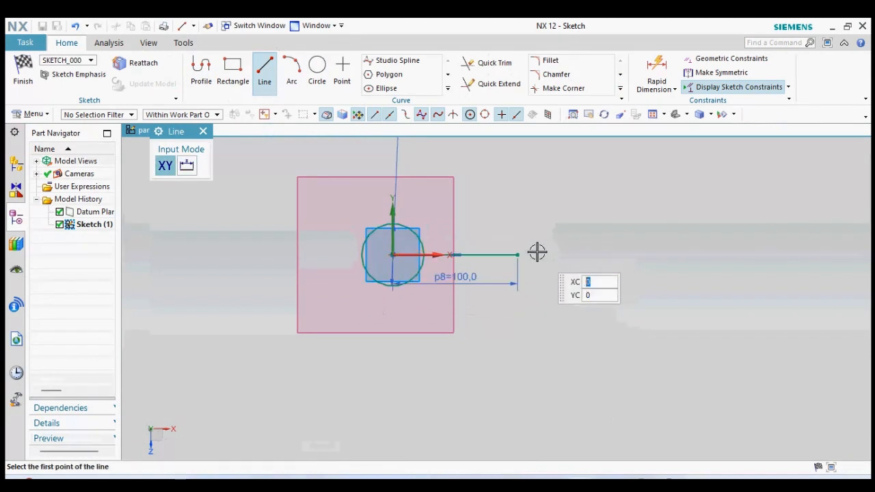
{"action": "left_click", "coordinate": [203, 131]}
- Draw a 20 mm diameter circle centred on the free end of the line
{"action": "left_click", "coordinate": [317, 69]}
{"action": "left_click", "coordinate": [517, 255]}
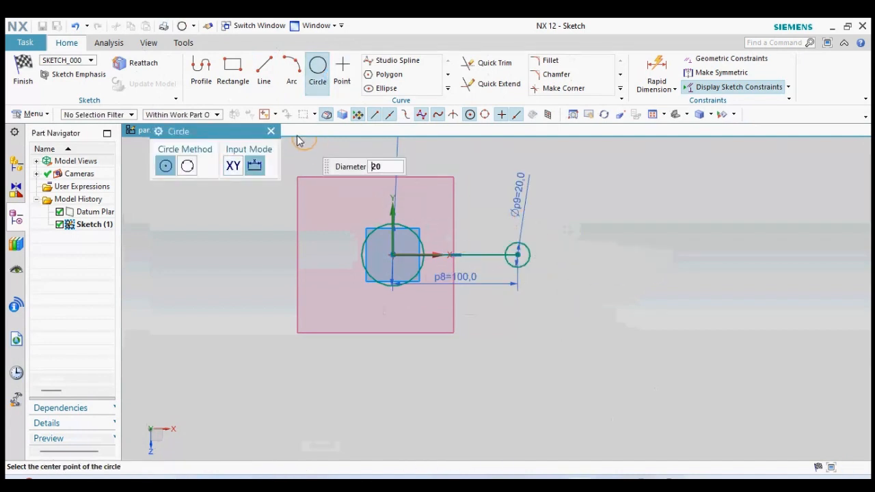
{"action": "left_click", "coordinate": [271, 132]}
- Delete the line between the two circles and finish the sketch
{"action": "right_click", "coordinate": [484, 255]}
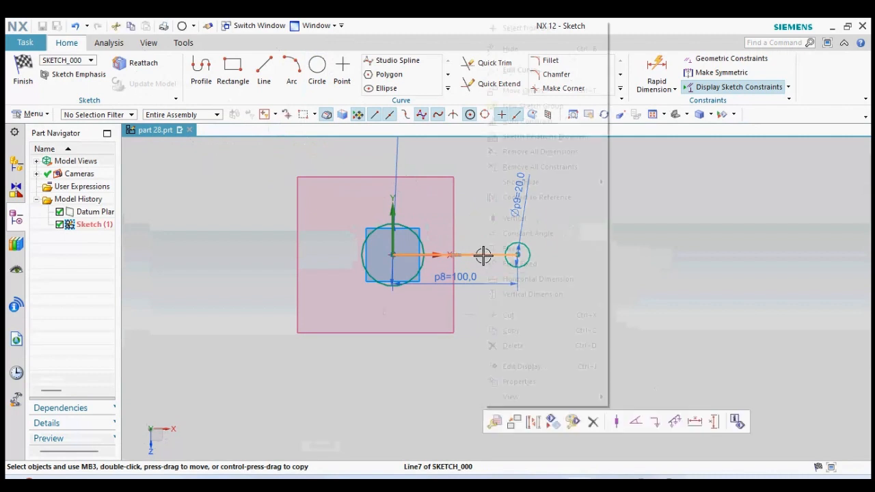
{"action": "left_click", "coordinate": [519, 346]}
{"action": "left_click", "coordinate": [22, 81]}
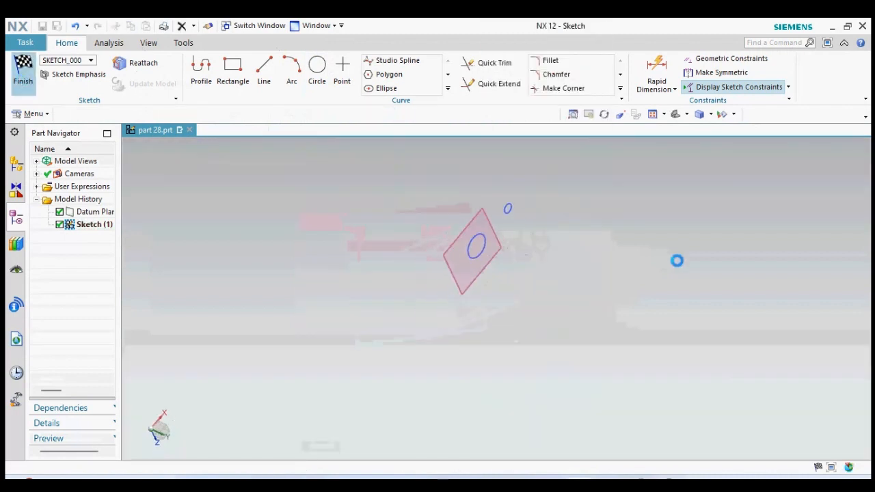
- Extrude both circles from 10 mm to -10 mm with a two-sided offset from 0 to 10 mm to form rings
{"action": "key", "text": "x"}
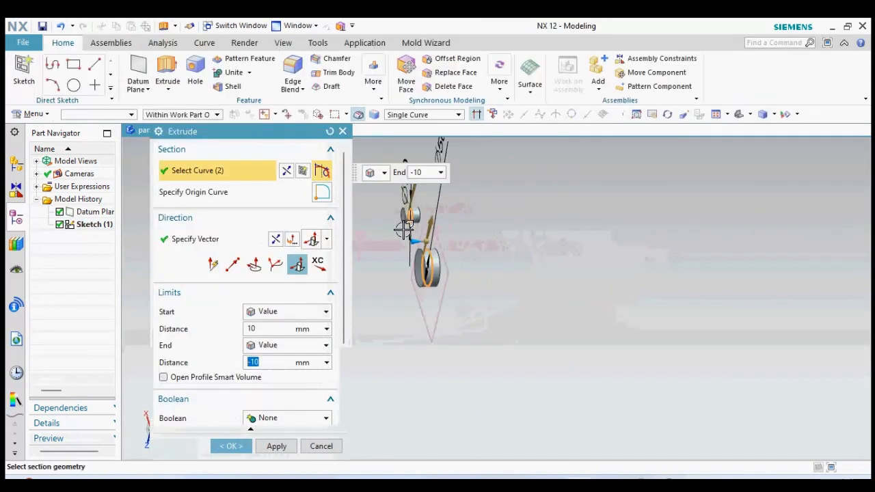
{"action": "scroll", "coordinate": [289, 369], "scroll_direction": "down", "scroll_amount": 5}
{"action": "left_click", "coordinate": [286, 377]}
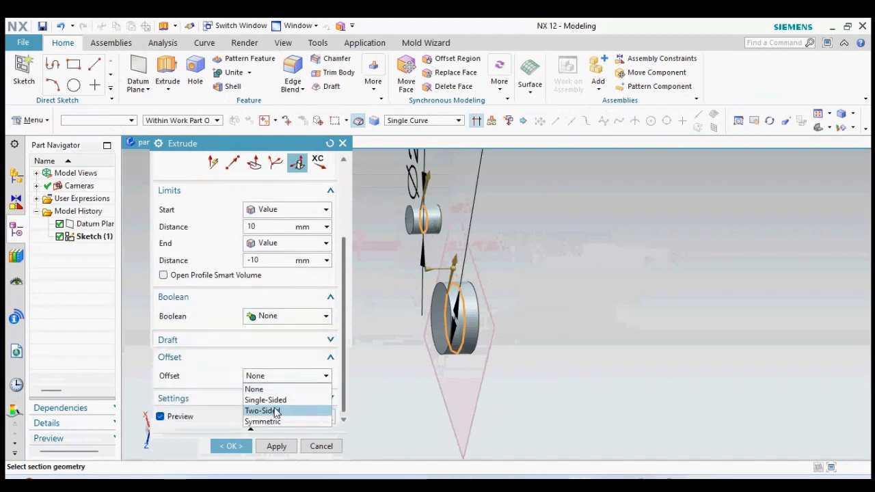
{"action": "left_click", "coordinate": [272, 410]}
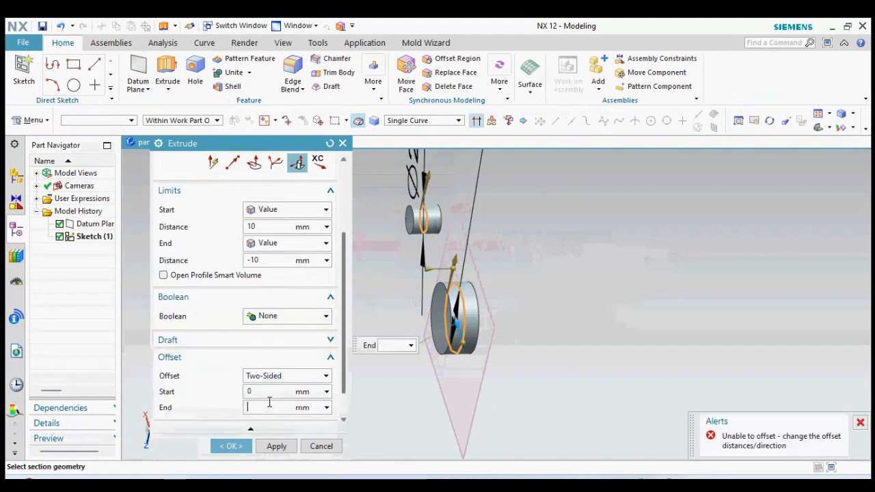
{"action": "type", "text": "10"}
{"action": "key", "text": "Return"}
{"action": "left_click", "coordinate": [246, 450]}
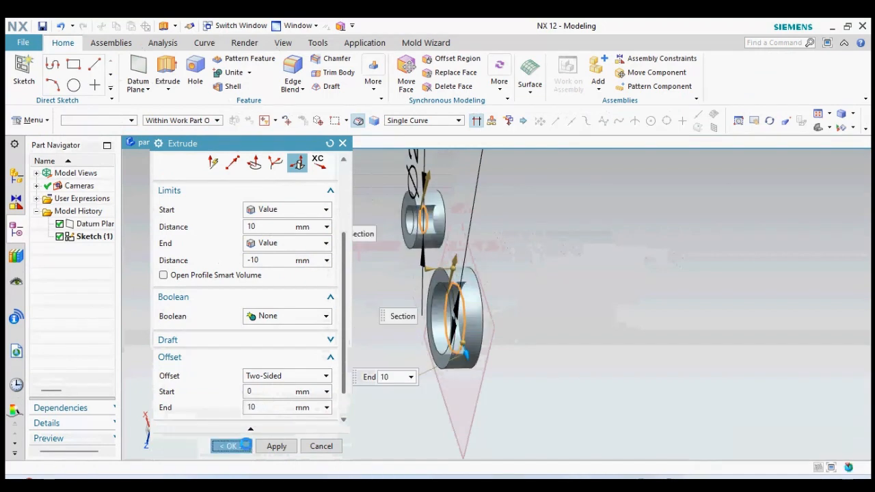
- Start a new Extrude with a sketch on the large ring's flat face, draw a line joining both ring centres, and finish the sketch
{"action": "middle_click_drag", "start_coordinate": [617, 203], "coordinate": [690, 291]}
{"action": "left_click", "coordinate": [169, 93]}
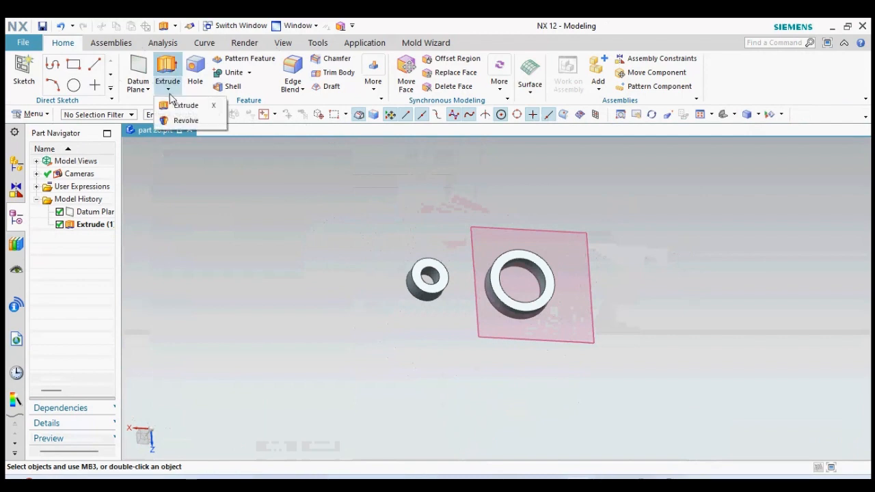
{"action": "left_click", "coordinate": [183, 107]}
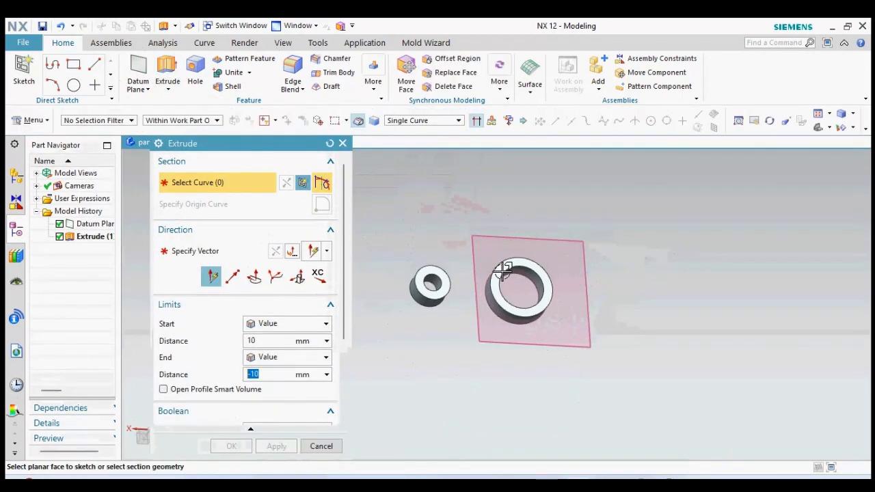
{"action": "left_click", "coordinate": [503, 271]}
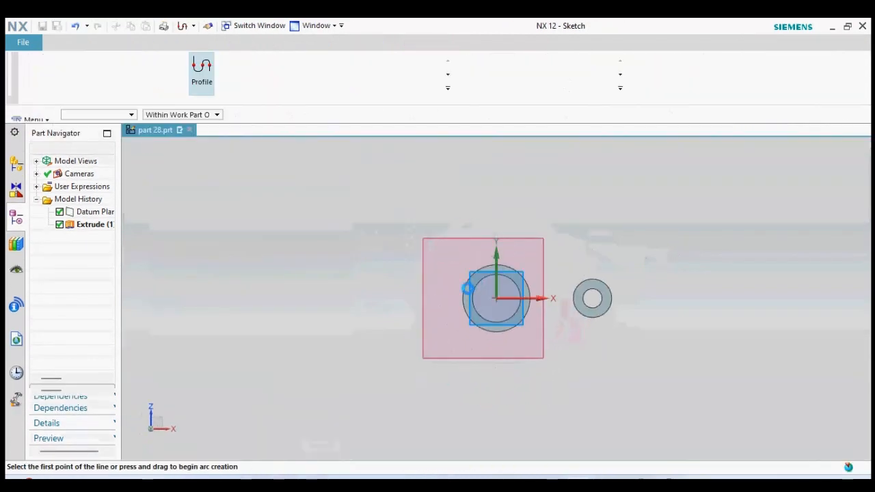
{"action": "left_click", "coordinate": [260, 72]}
{"action": "scroll", "coordinate": [504, 301], "scroll_direction": "up", "scroll_amount": 5}
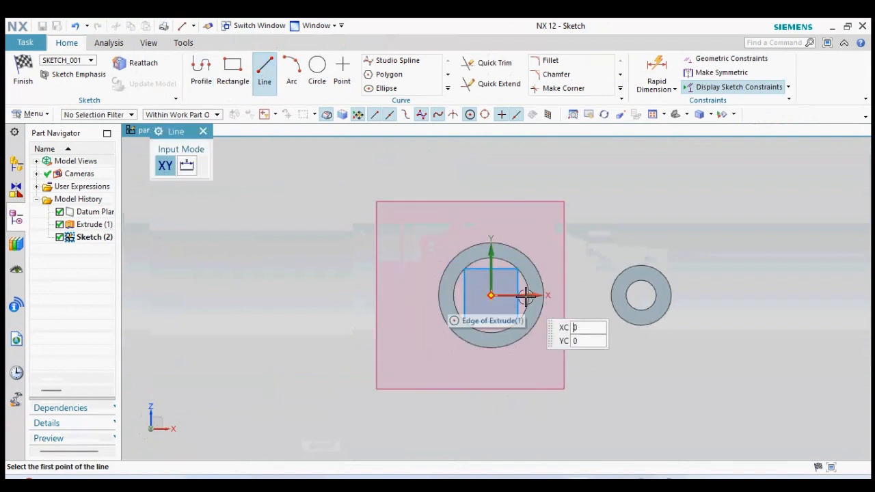
{"action": "left_click", "coordinate": [458, 294]}
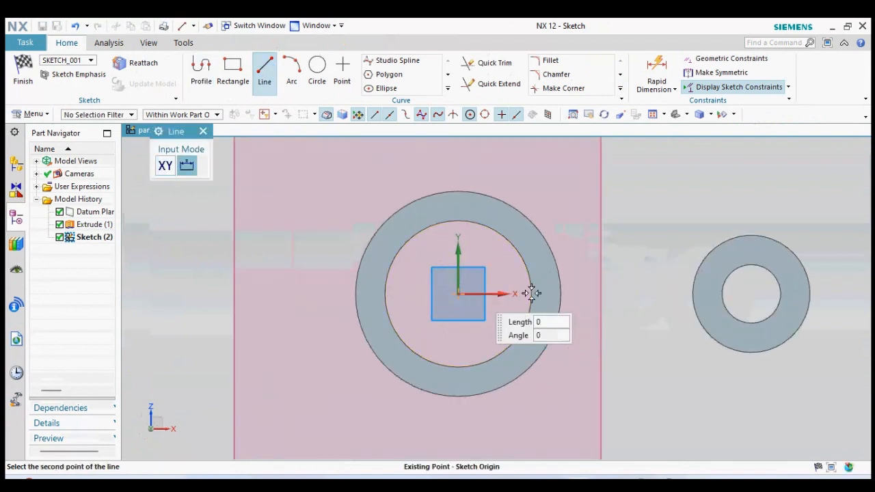
{"action": "left_click", "coordinate": [734, 297]}
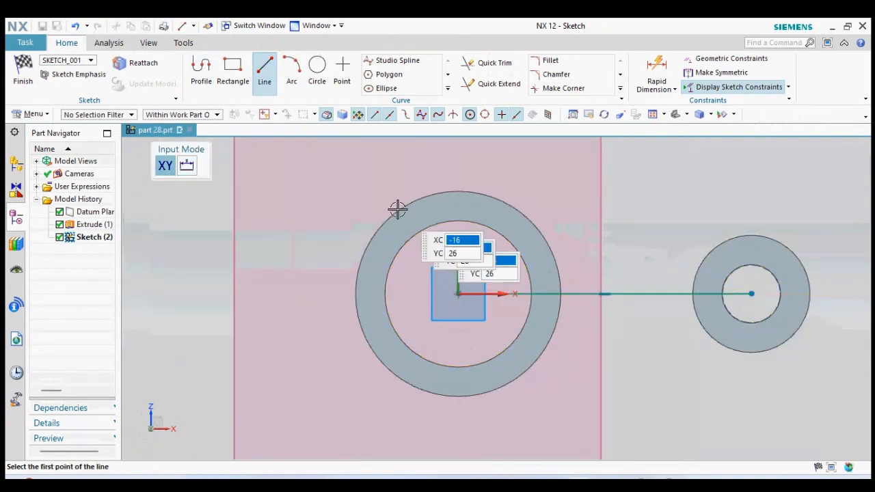
{"action": "left_click", "coordinate": [23, 71]}
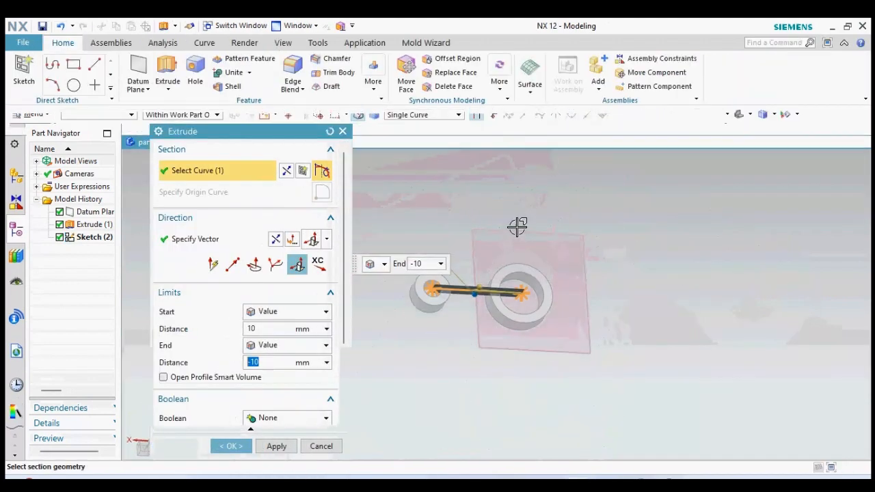
- Set the line's extrusion limits to a start distance of 0 mm and an end distance of -20 mm
{"action": "mouse_move", "coordinate": [515, 226]}
{"action": "middle_mouse_down"}
{"action": "mouse_move", "coordinate": [553, 182]}
{"action": "mouse_move", "coordinate": [545, 203]}
{"action": "middle_mouse_up"}
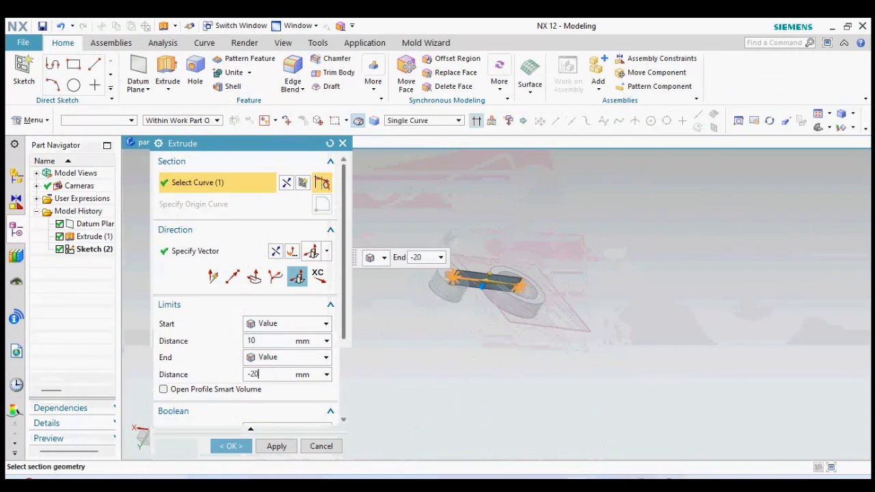
{"action": "key", "text": "Return"}
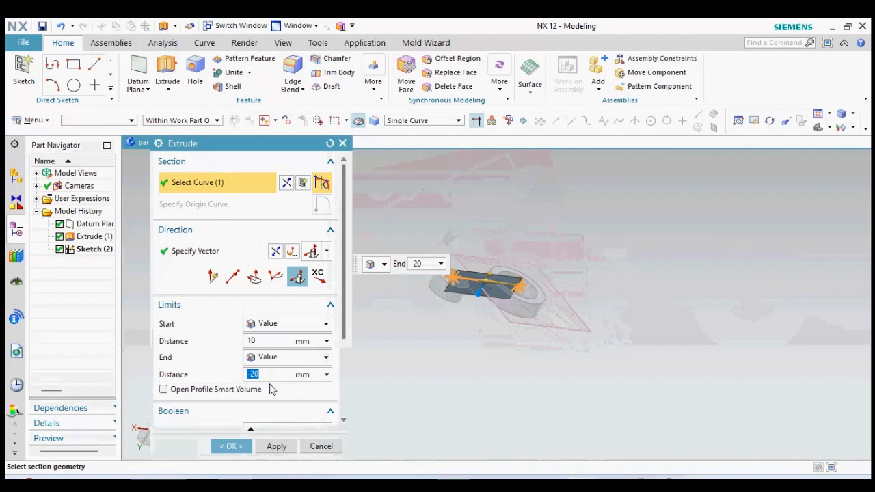
{"action": "left_click", "coordinate": [276, 342]}
{"action": "key", "text": "Return"}
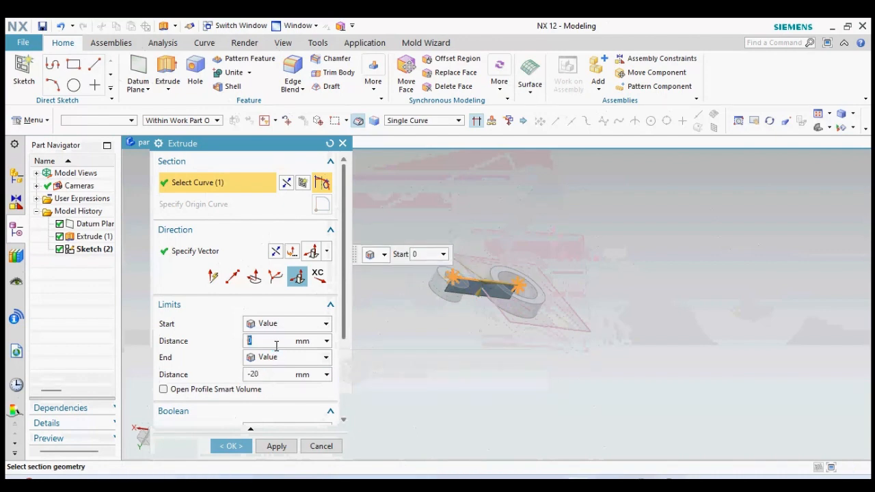
- Apply a two-sided offset from -5 mm to 5 mm to the line's extrusion and create the connecting bar
{"action": "scroll", "coordinate": [276, 387], "scroll_direction": "down", "scroll_amount": 3}
{"action": "left_click", "coordinate": [274, 378]}
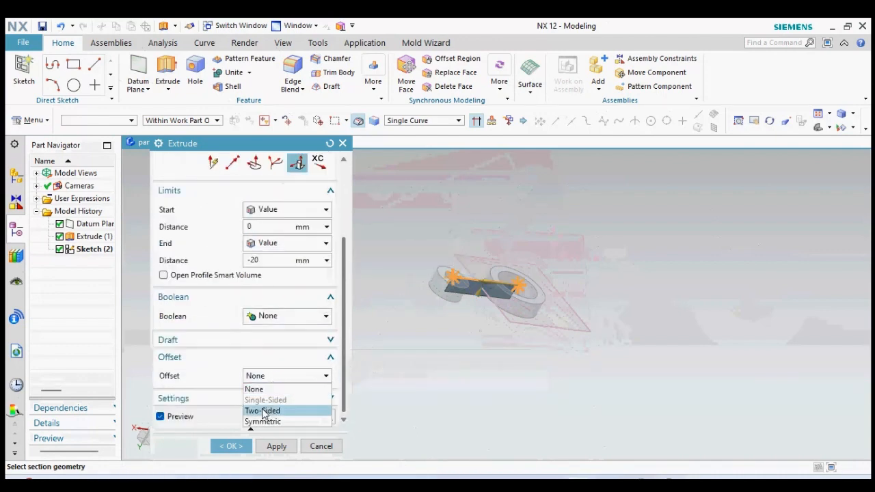
{"action": "left_click", "coordinate": [260, 411]}
{"action": "left_click", "coordinate": [265, 391]}
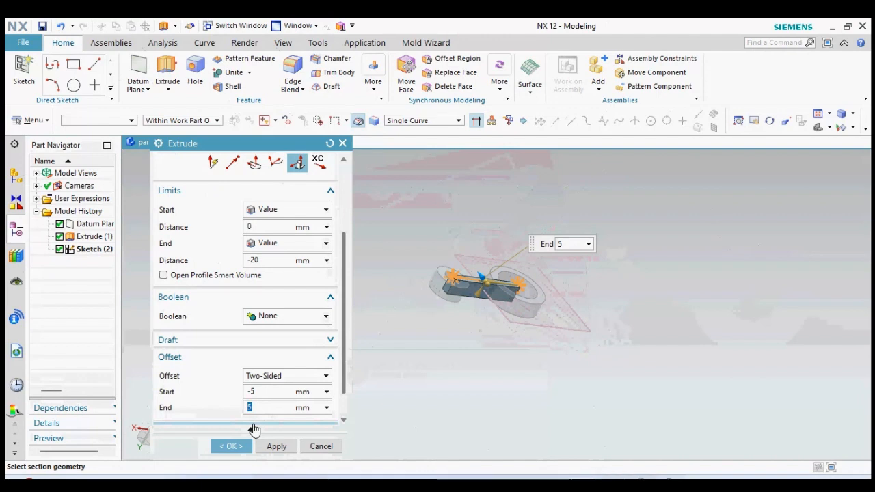
{"action": "left_click", "coordinate": [233, 446]}
- Start an Offset Region on the bar's end face inside the large ring and pull it back 22 mm
{"action": "middle_click_drag", "start_coordinate": [445, 332], "coordinate": [501, 290]}
{"action": "scroll", "coordinate": [501, 290], "scroll_direction": "up", "scroll_amount": 2}
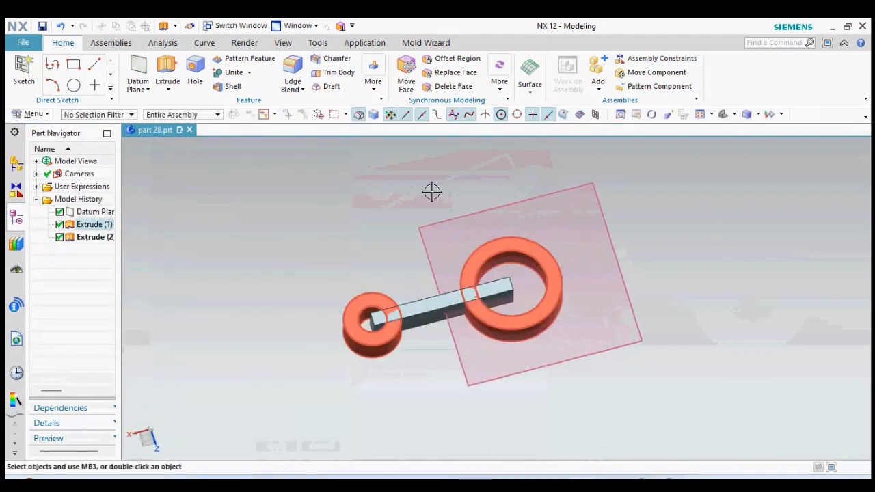
{"action": "left_click", "coordinate": [452, 61]}
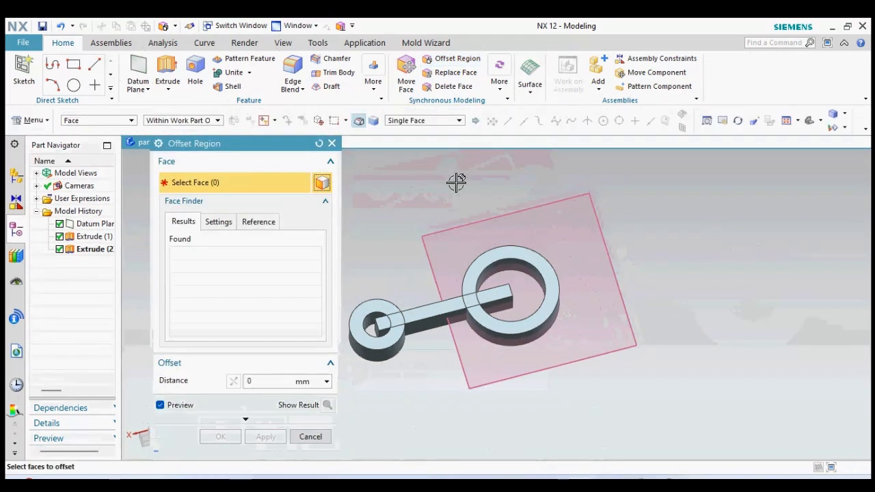
{"action": "middle_click_drag", "start_coordinate": [586, 218], "coordinate": [561, 244]}
{"action": "scroll", "coordinate": [504, 279], "scroll_direction": "up", "scroll_amount": 3}
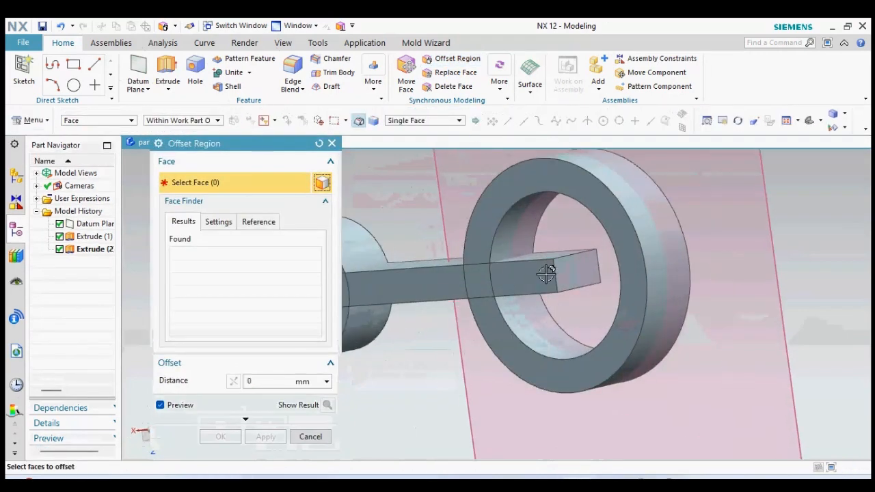
{"action": "left_click", "coordinate": [572, 269]}
{"action": "left_click_drag", "start_coordinate": [571, 271], "coordinate": [515, 287]}
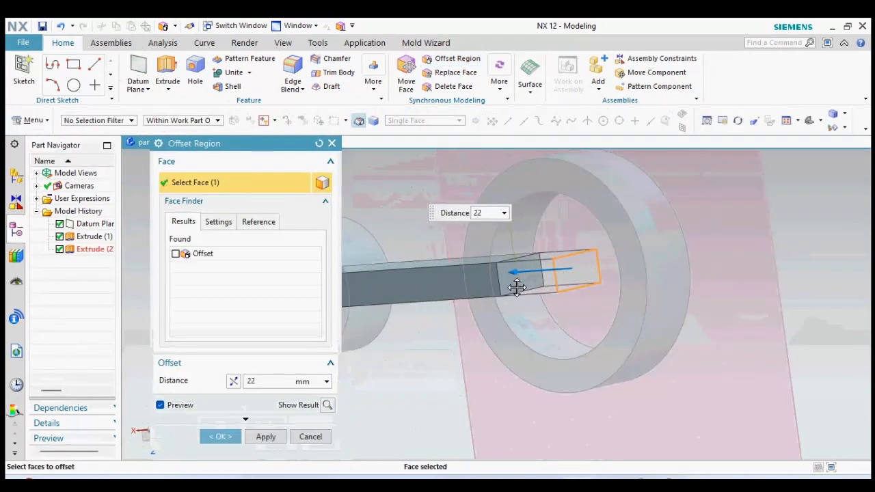
- Include the bar's end face inside the small ring in the 22 mm offset and apply it
{"action": "scroll", "coordinate": [504, 291], "scroll_direction": "down", "scroll_amount": 3}
{"action": "middle_click_drag", "start_coordinate": [504, 291], "coordinate": [555, 267]}
{"action": "scroll", "coordinate": [417, 243], "scroll_direction": "up", "scroll_amount": 3}
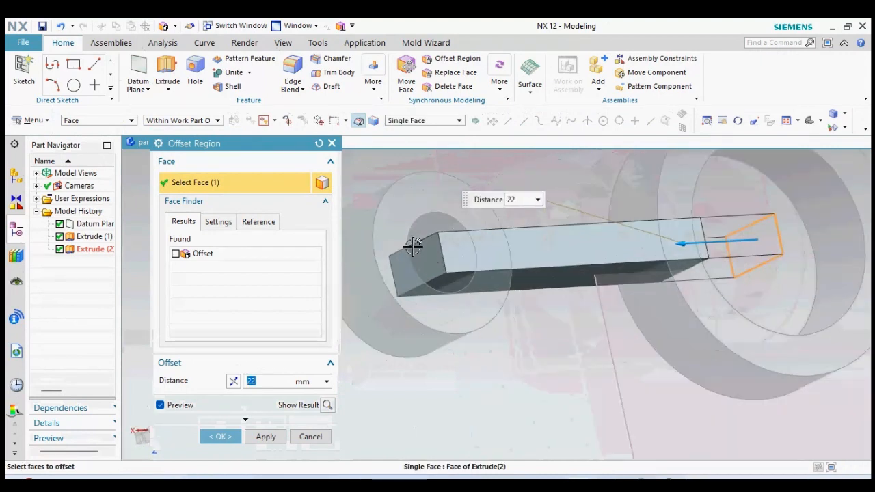
{"action": "left_click", "coordinate": [432, 256]}
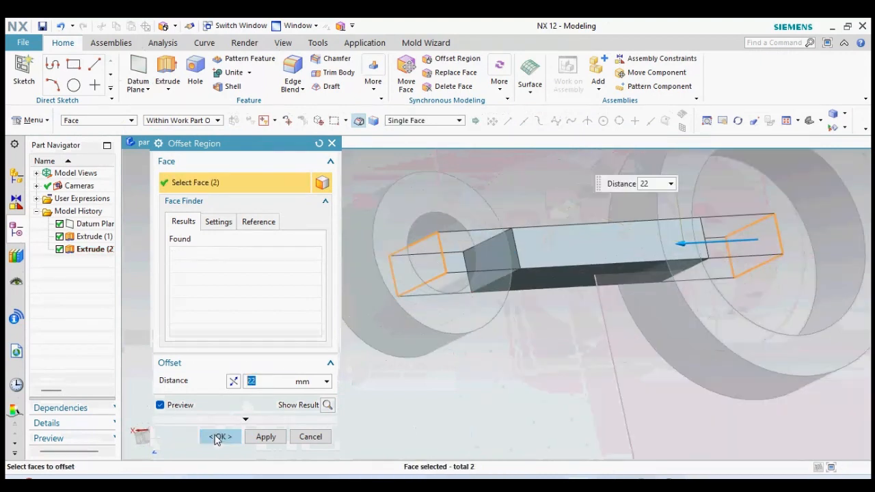
{"action": "left_click", "coordinate": [220, 437]}
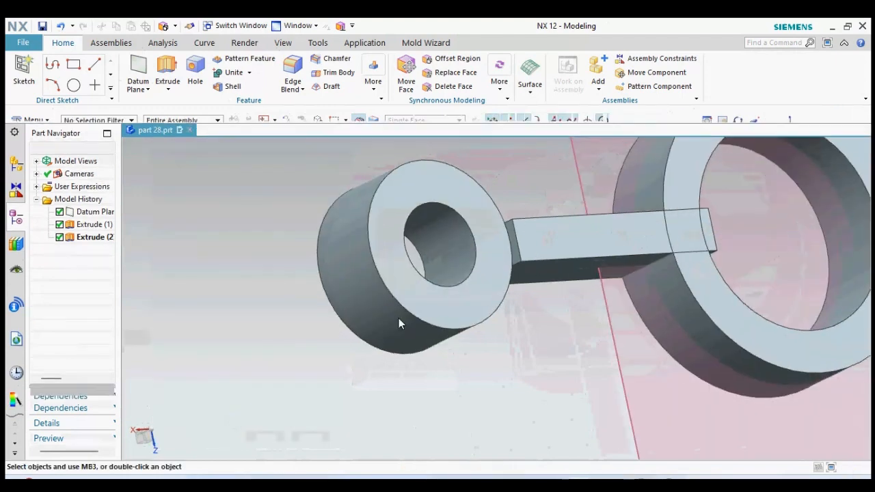
- Offset the bar's end face beside the small ring so the bar extends into the ring's wall
{"action": "left_click", "coordinate": [468, 63]}
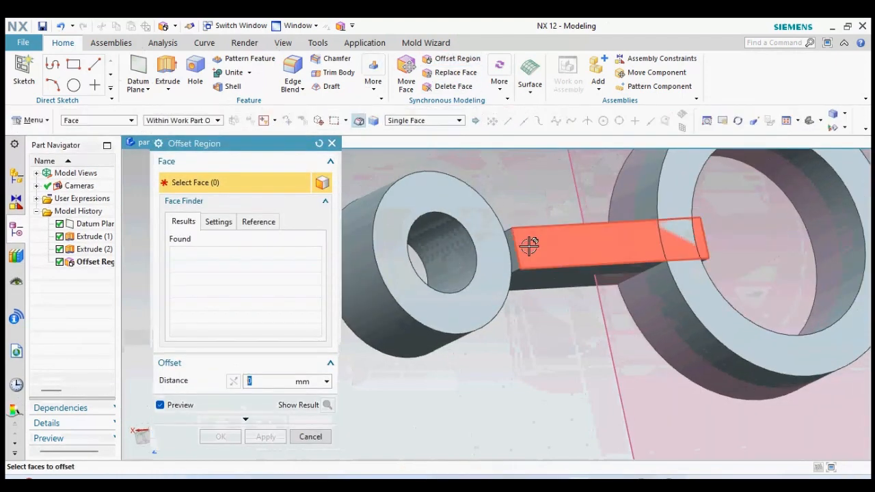
{"action": "left_click", "coordinate": [514, 260]}
{"action": "left_click_drag", "start_coordinate": [514, 260], "coordinate": [480, 260]}
{"action": "left_click", "coordinate": [253, 442]}
{"action": "middle_click_drag", "start_coordinate": [408, 303], "coordinate": [496, 283]}
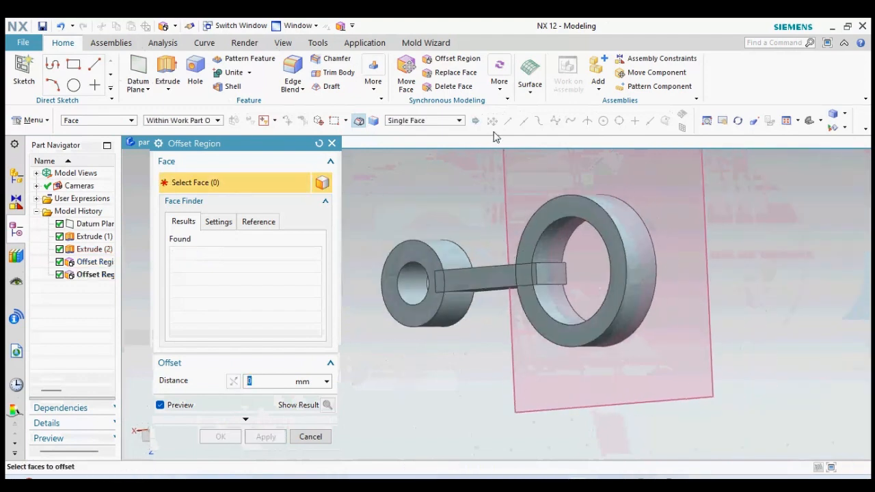
- Replace the bar's end face inside the large ring with that ring's inner cylindrical face
{"action": "left_click", "coordinate": [466, 72]}
{"action": "scroll", "coordinate": [543, 267], "scroll_direction": "up", "scroll_amount": 5}
{"action": "left_click", "coordinate": [541, 269]}
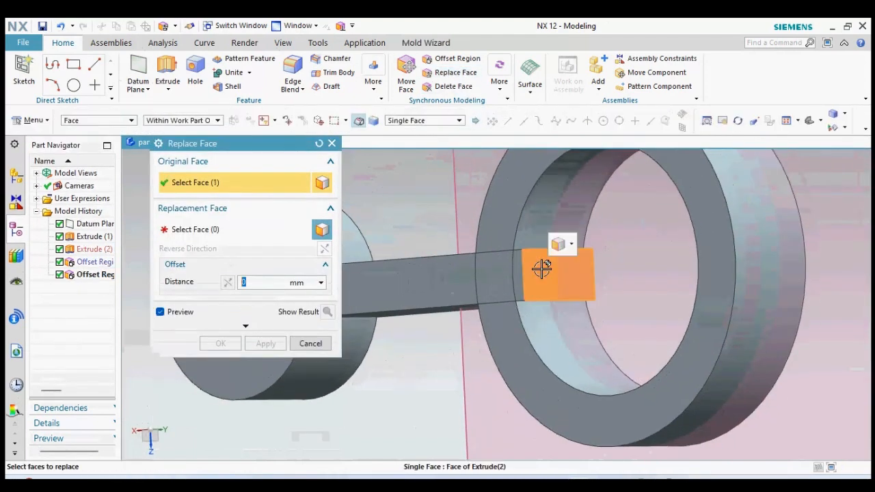
{"action": "left_click", "coordinate": [531, 237]}
{"action": "left_click", "coordinate": [220, 343]}
- Unite the small ring with the bar and the large ring into one body
{"action": "middle_click_drag", "start_coordinate": [471, 229], "coordinate": [519, 214]}
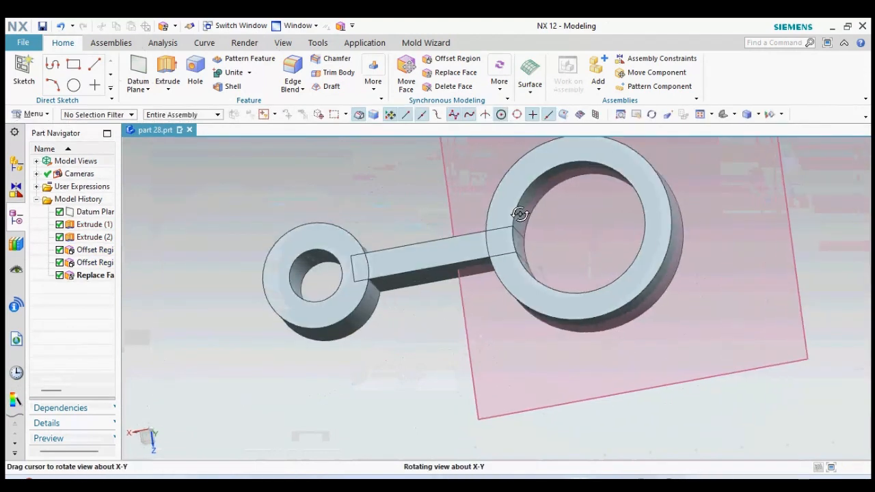
{"action": "left_click", "coordinate": [242, 73]}
{"action": "left_click", "coordinate": [356, 266]}
{"action": "left_click", "coordinate": [492, 231]}
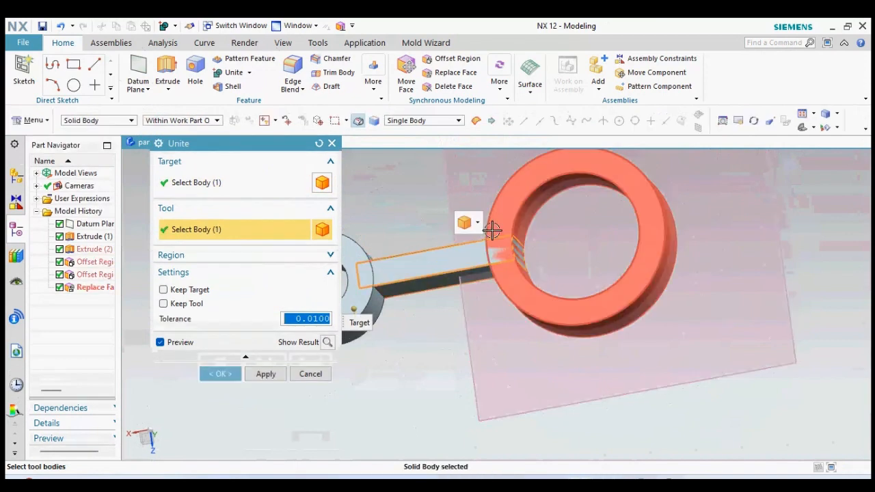
{"action": "left_click", "coordinate": [492, 230]}
{"action": "left_click", "coordinate": [220, 374]}
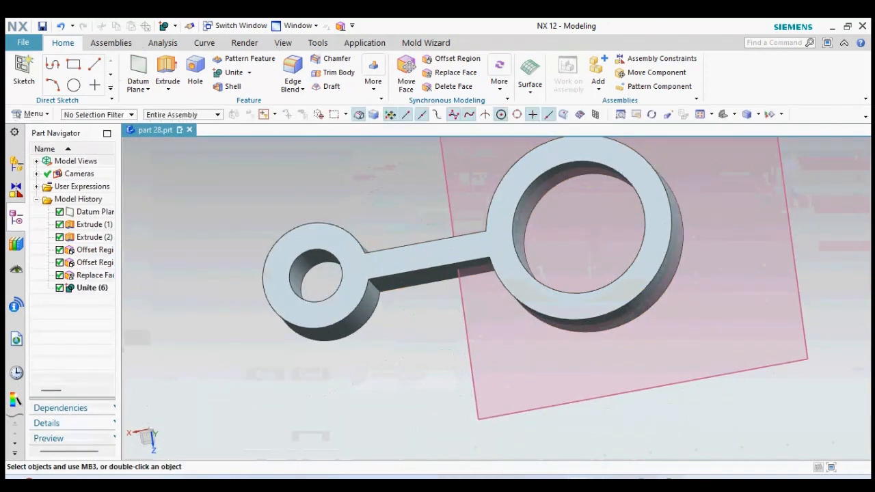
- Offset both flat faces of the united link outward by 10 mm with Offset Region
{"action": "scroll", "coordinate": [451, 332], "scroll_direction": "down", "scroll_amount": 2}
{"action": "middle_click_drag", "start_coordinate": [451, 332], "coordinate": [470, 308]}
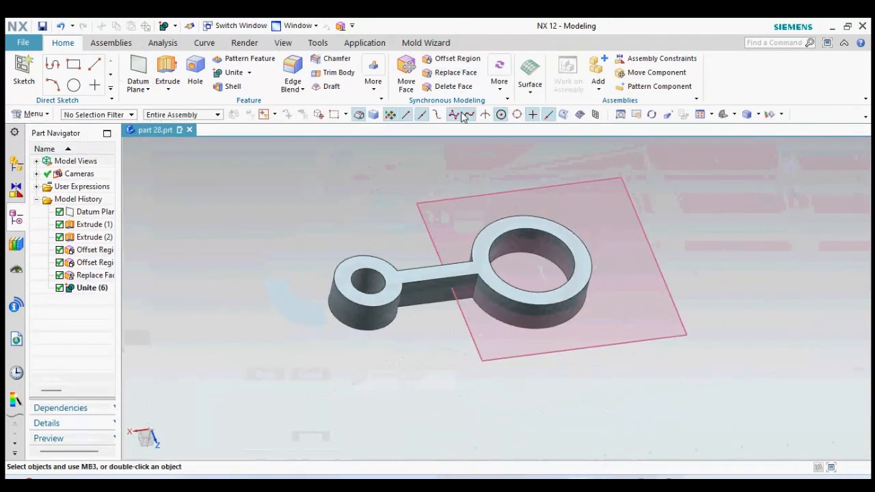
{"action": "left_click", "coordinate": [462, 60]}
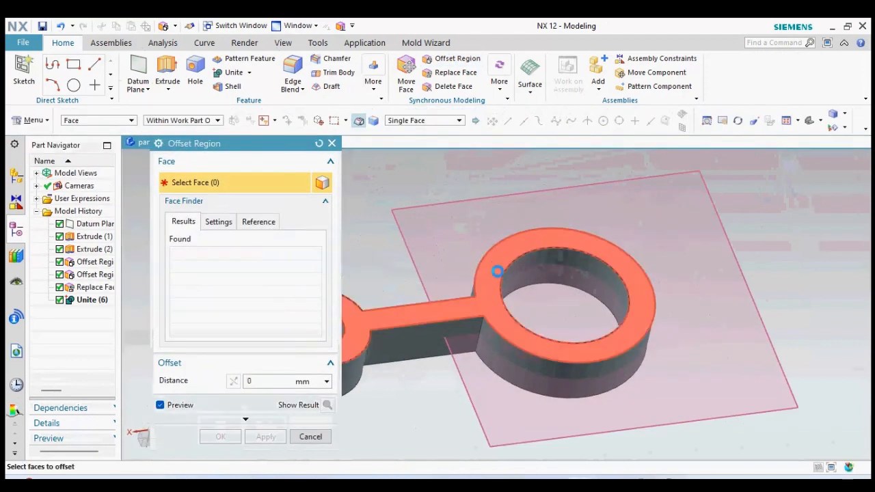
{"action": "left_click", "coordinate": [498, 268]}
{"action": "middle_click_drag", "start_coordinate": [456, 369], "coordinate": [497, 283]}
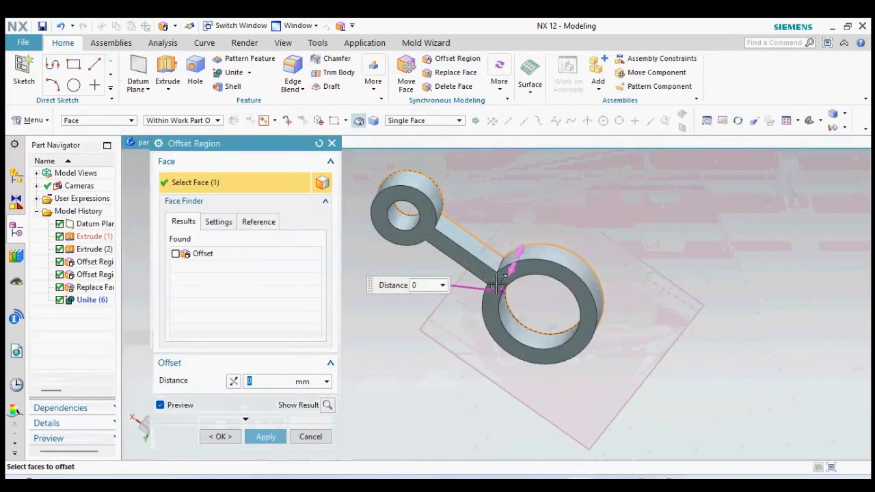
{"action": "left_click", "coordinate": [478, 272]}
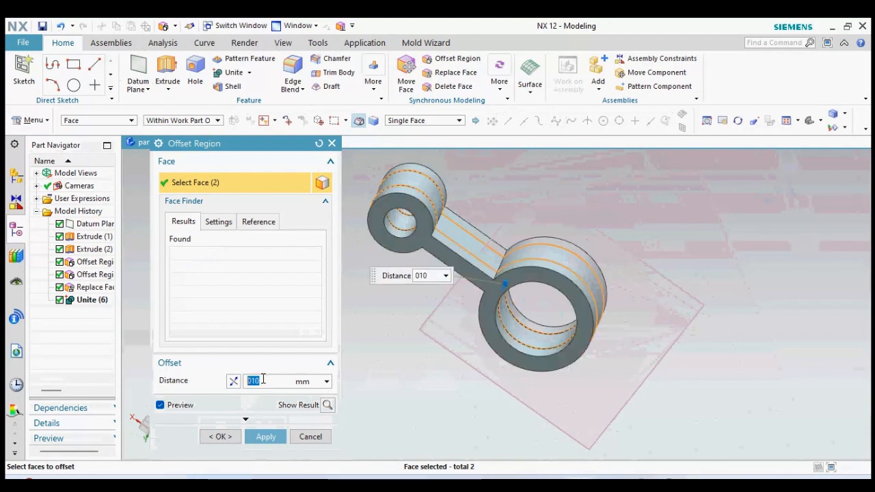
{"action": "left_click", "coordinate": [220, 437]}
- Start an Extrude sketch on the datum plane and draw a vertical line about 83 mm long upward from the large ring's centre
{"action": "middle_click_drag", "start_coordinate": [488, 221], "coordinate": [445, 232]}
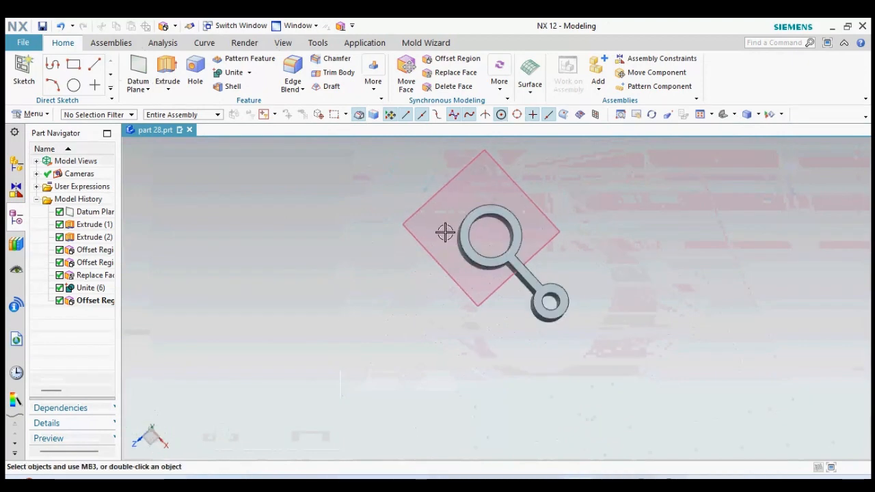
{"action": "left_click", "coordinate": [182, 107]}
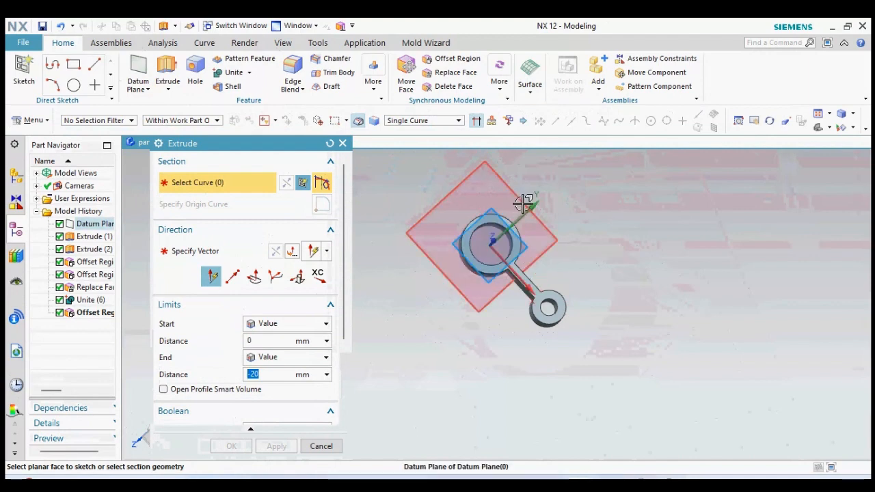
{"action": "left_click", "coordinate": [524, 205]}
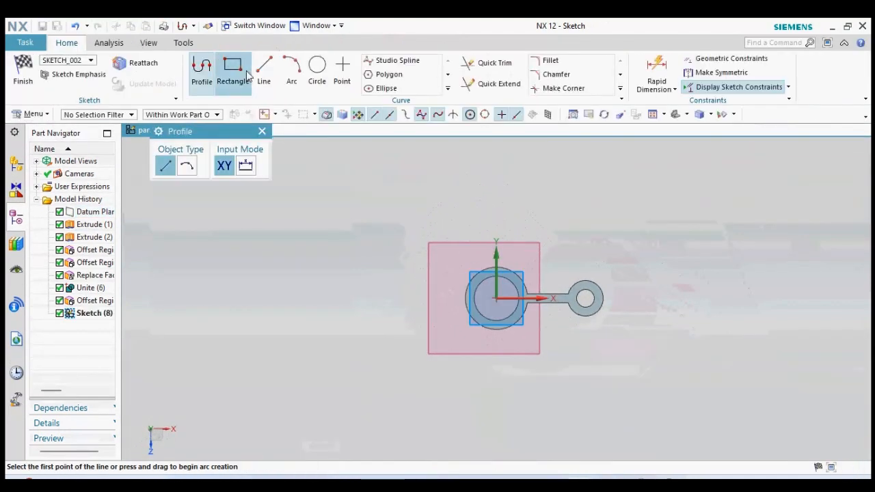
{"action": "scroll", "coordinate": [474, 250], "scroll_direction": "up", "scroll_amount": 3}
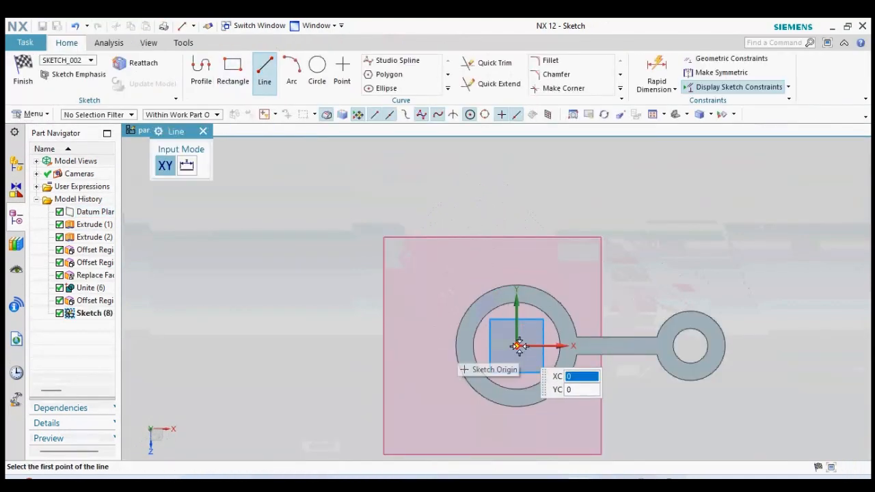
{"action": "left_click", "coordinate": [516, 345]}
{"action": "left_click", "coordinate": [518, 203]}
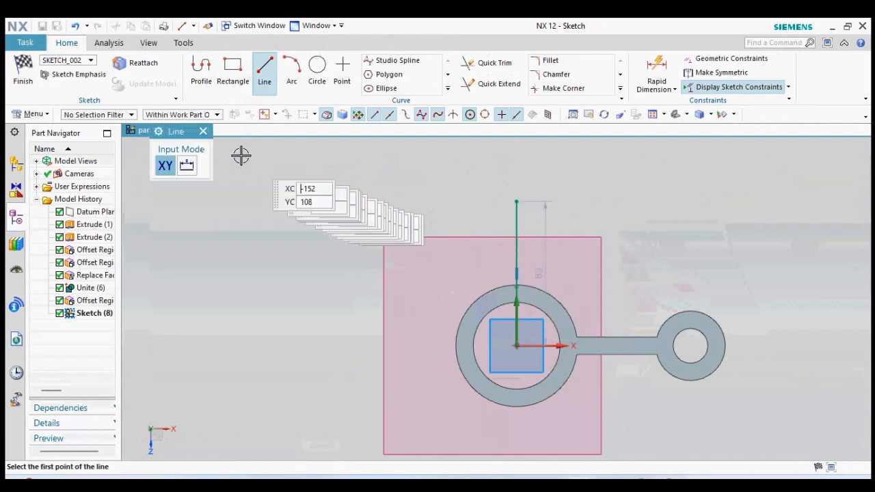
{"action": "left_click", "coordinate": [203, 131]}
- Offset the vertical line symmetrically by 10 mm to both sides and finish the sketch
{"action": "left_click", "coordinate": [447, 88]}
{"action": "left_click", "coordinate": [453, 137]}
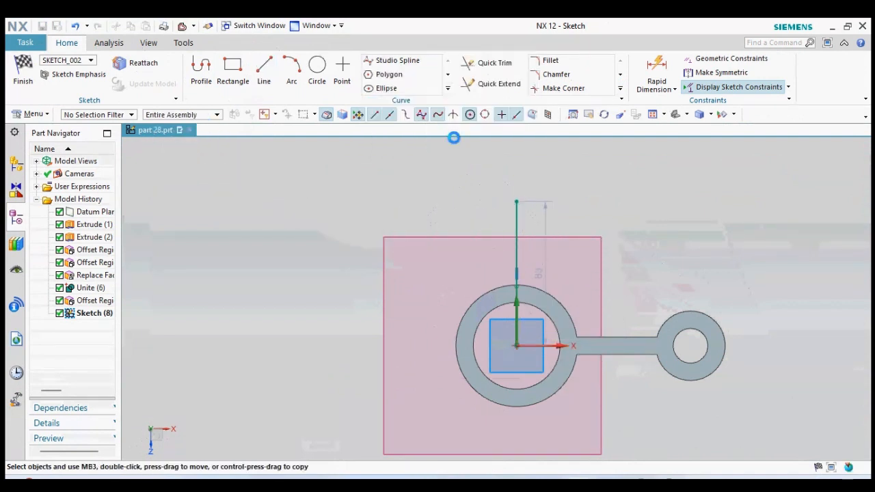
{"action": "left_click", "coordinate": [518, 239]}
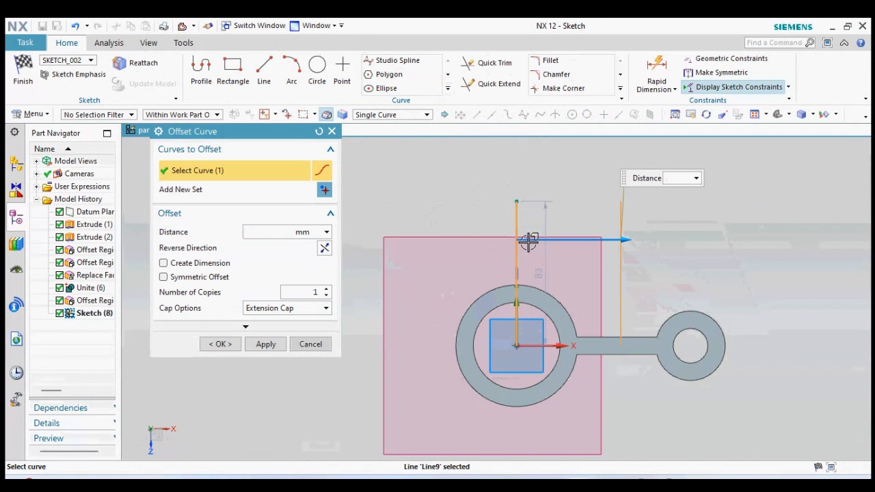
{"action": "type", "text": "10"}
{"action": "key", "text": "Return"}
{"action": "left_click", "coordinate": [192, 281]}
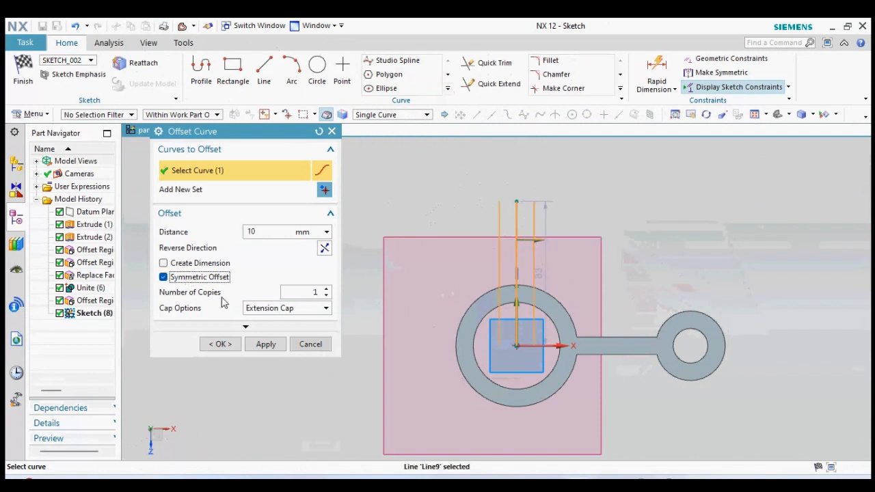
{"action": "left_click", "coordinate": [220, 344]}
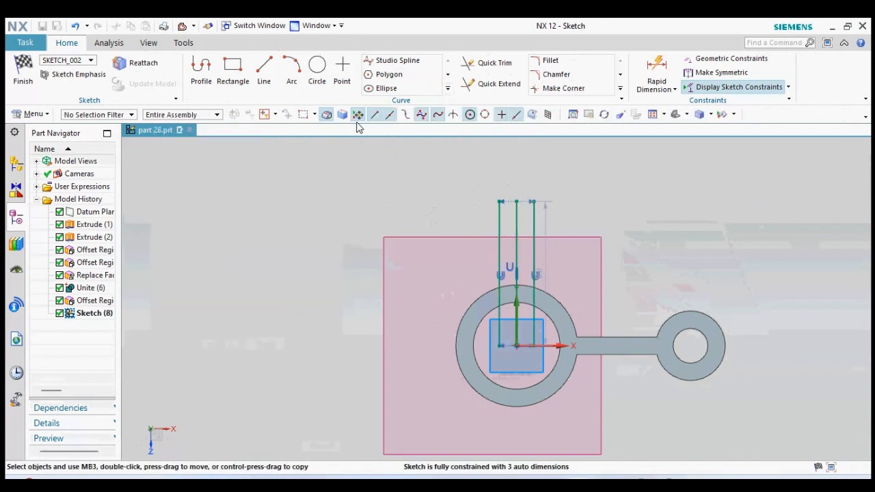
{"action": "left_click", "coordinate": [29, 82]}
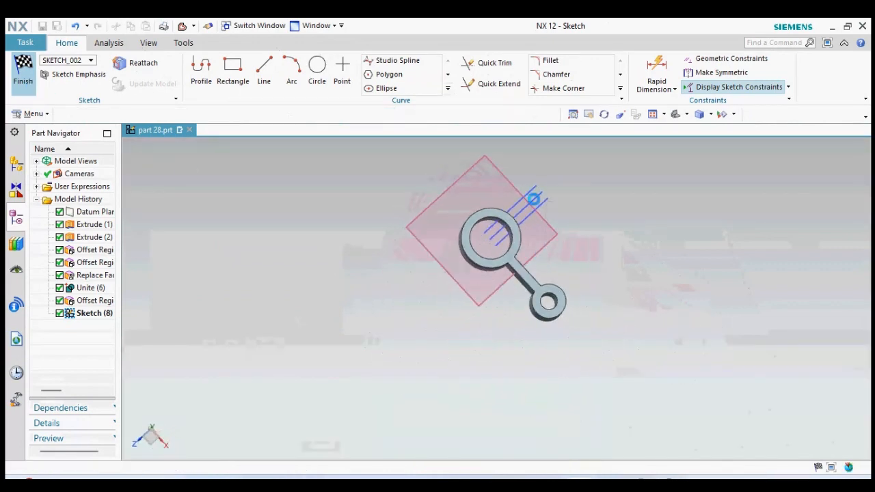
- Clear the extrusion's curve selection and select only the two outer offset lines as the section
{"action": "scroll", "coordinate": [532, 195], "scroll_direction": "up", "scroll_amount": 7}
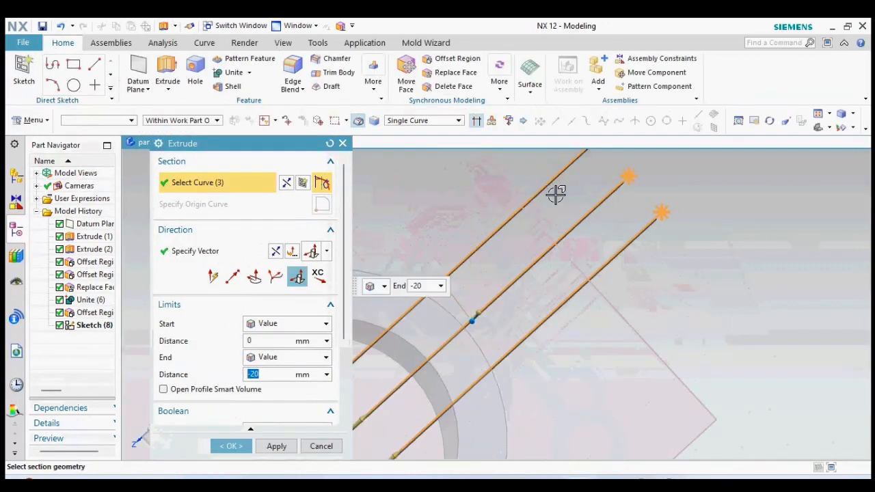
{"action": "key", "text": "Escape"}
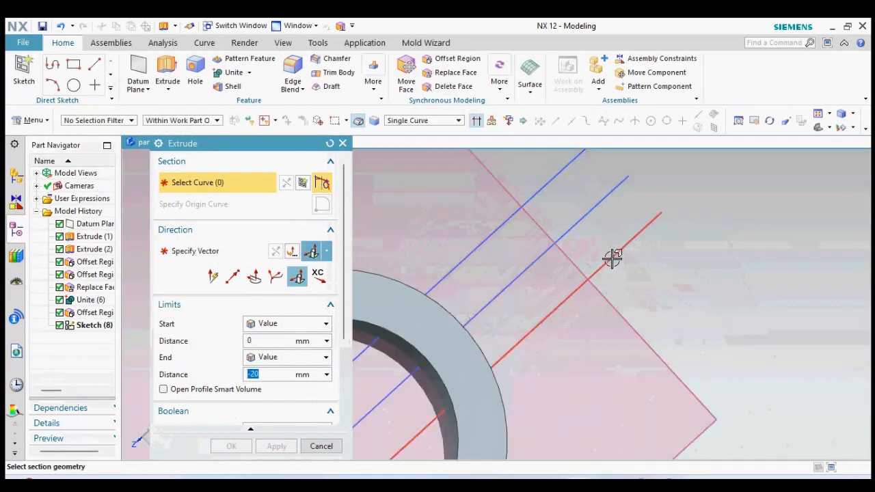
{"action": "left_click", "coordinate": [612, 258]}
{"action": "scroll", "coordinate": [666, 246], "scroll_direction": "down", "scroll_amount": 5}
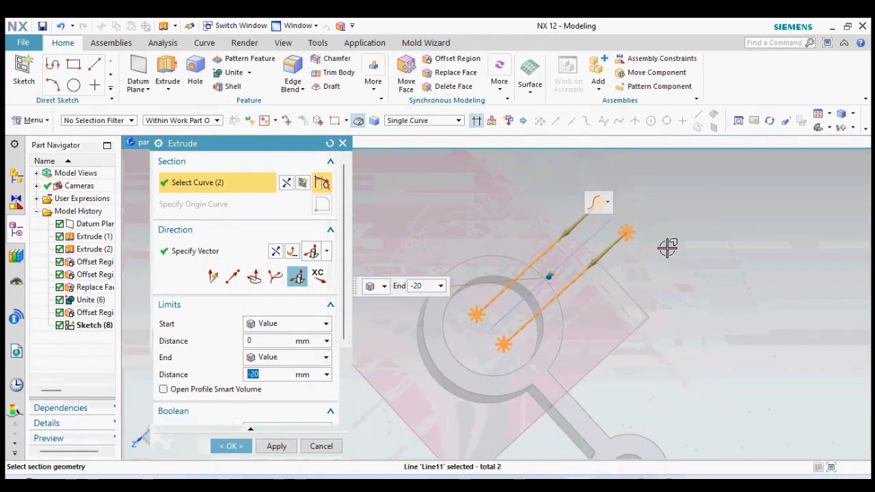
{"action": "mouse_move", "coordinate": [665, 246]}
{"action": "middle_mouse_down"}
{"action": "mouse_move", "coordinate": [592, 259]}
{"action": "mouse_move", "coordinate": [645, 229]}
{"action": "mouse_move", "coordinate": [635, 273]}
{"action": "middle_mouse_up"}
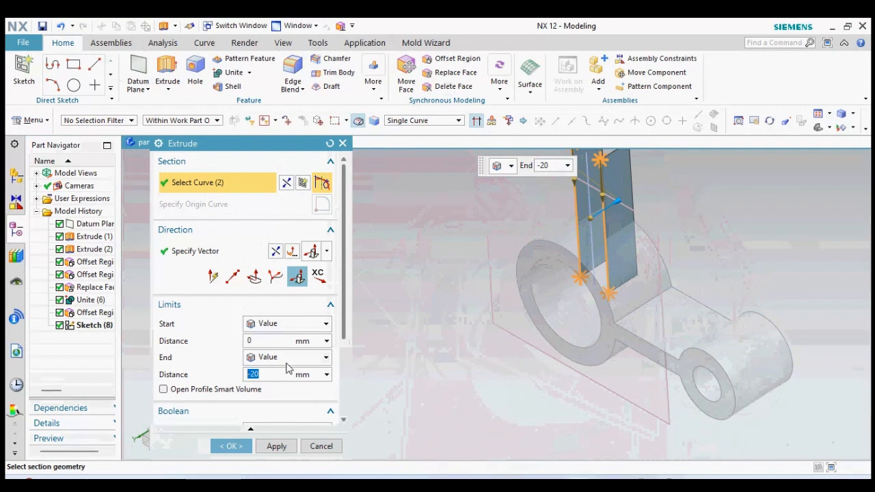
- Set the extrusion's start distance to 20 mm
{"action": "left_click", "coordinate": [250, 324]}
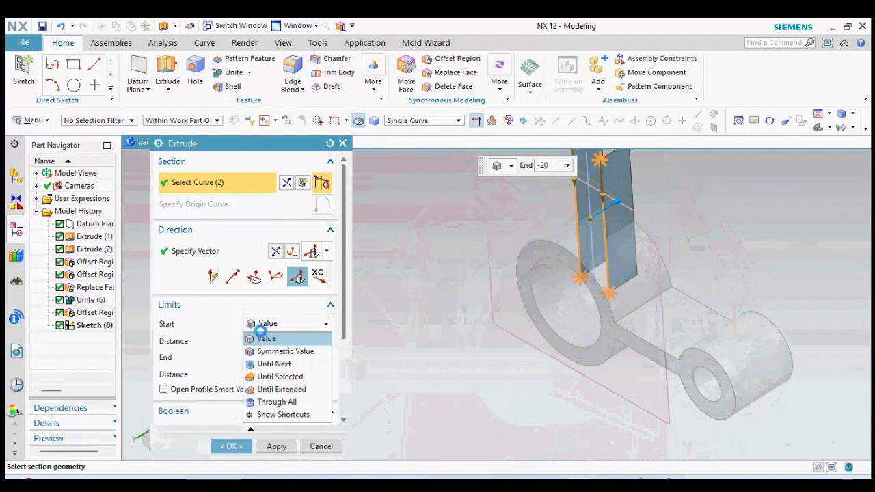
{"action": "left_click", "coordinate": [257, 338]}
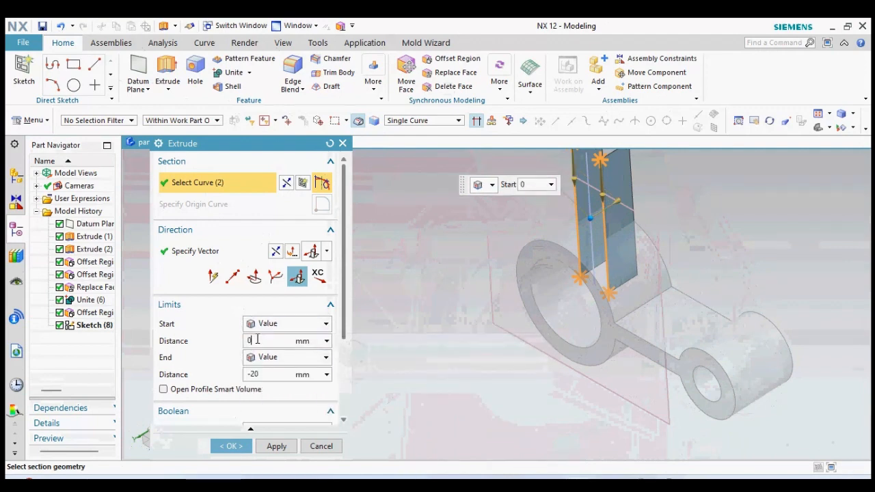
{"action": "type", "text": "20"}
{"action": "key", "text": "Return"}
- Apply a two-sided offset from -8 to 8 mm to the section lines and create the two arm extrusions
{"action": "scroll", "coordinate": [261, 381], "scroll_direction": "down", "scroll_amount": 3}
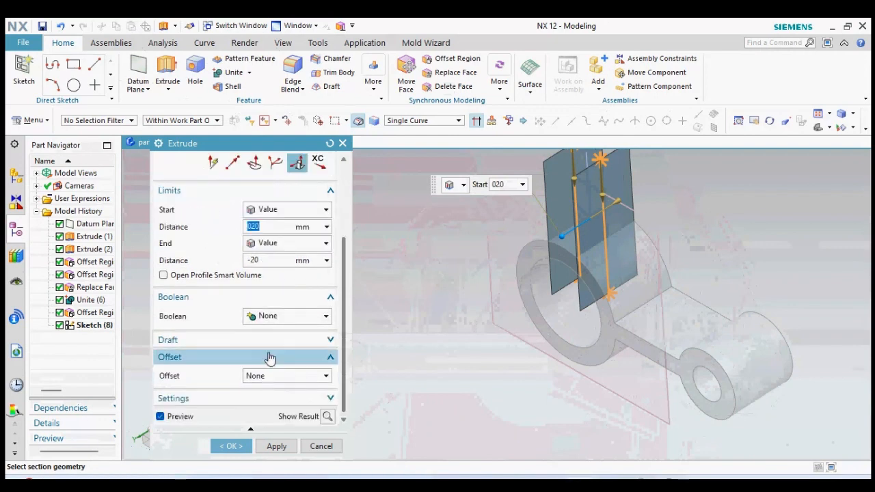
{"action": "left_click", "coordinate": [284, 376]}
{"action": "left_click", "coordinate": [272, 409]}
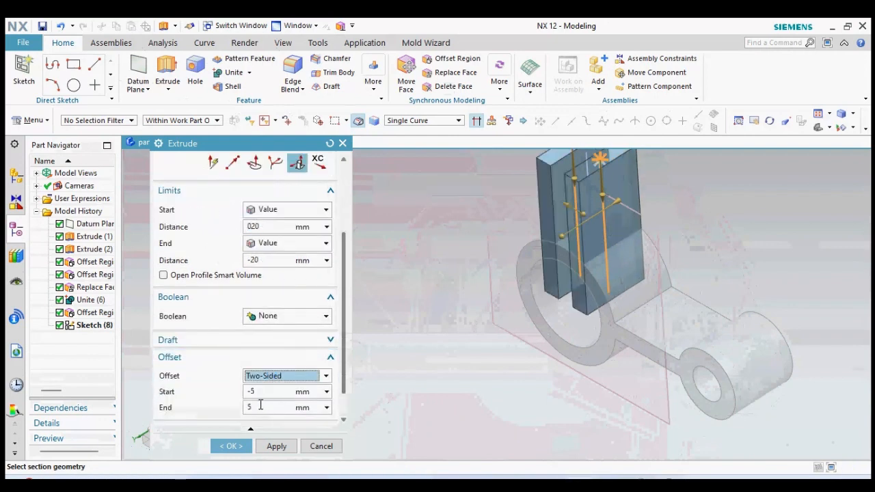
{"action": "left_click", "coordinate": [259, 406]}
{"action": "key", "text": "Return"}
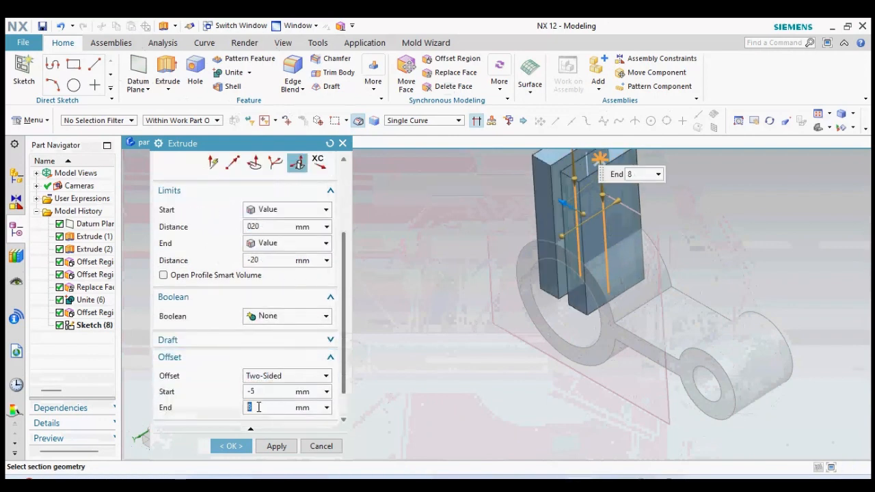
{"action": "left_click", "coordinate": [264, 390]}
{"action": "type", "text": "8"}
{"action": "key", "text": "Return"}
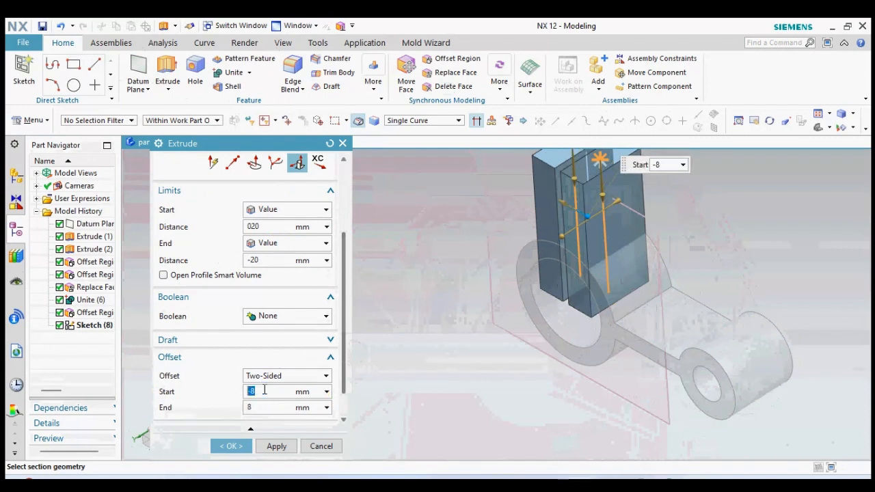
{"action": "left_click", "coordinate": [231, 446]}
- Thin both arms by offsetting their facing inner sides away from each other with Offset Region
{"action": "middle_click_drag", "start_coordinate": [410, 322], "coordinate": [521, 260]}
{"action": "left_click", "coordinate": [457, 59]}
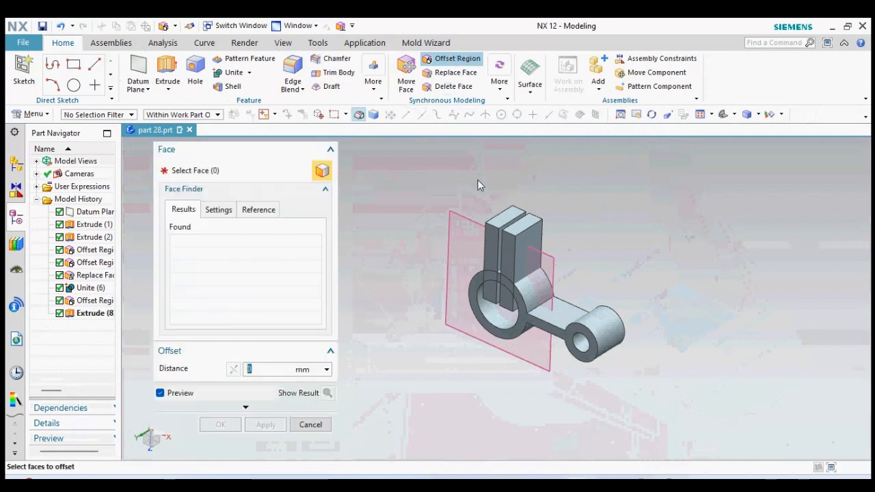
{"action": "scroll", "coordinate": [508, 234], "scroll_direction": "up", "scroll_amount": 4}
{"action": "left_click", "coordinate": [504, 254]}
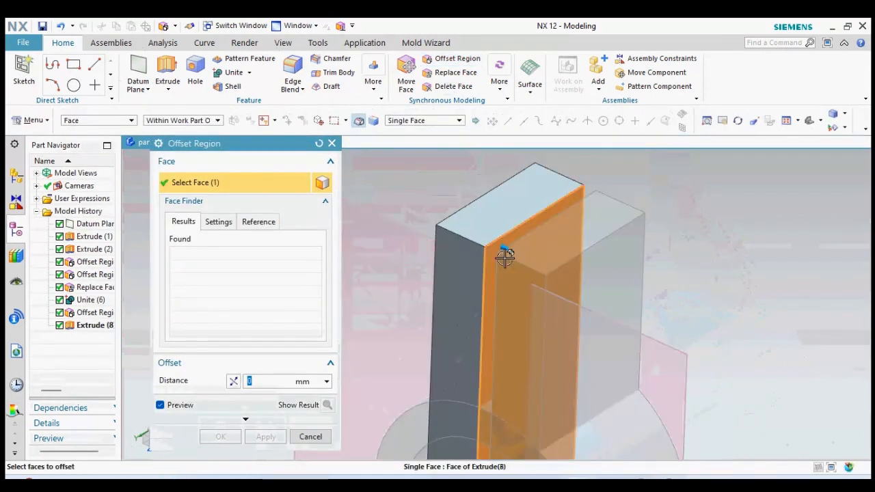
{"action": "middle_click_drag", "start_coordinate": [503, 254], "coordinate": [600, 303]}
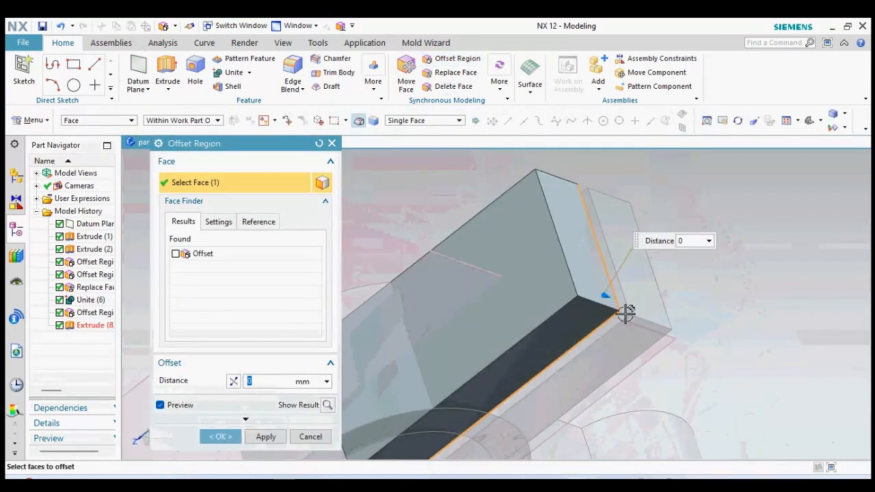
{"action": "left_click", "coordinate": [595, 321]}
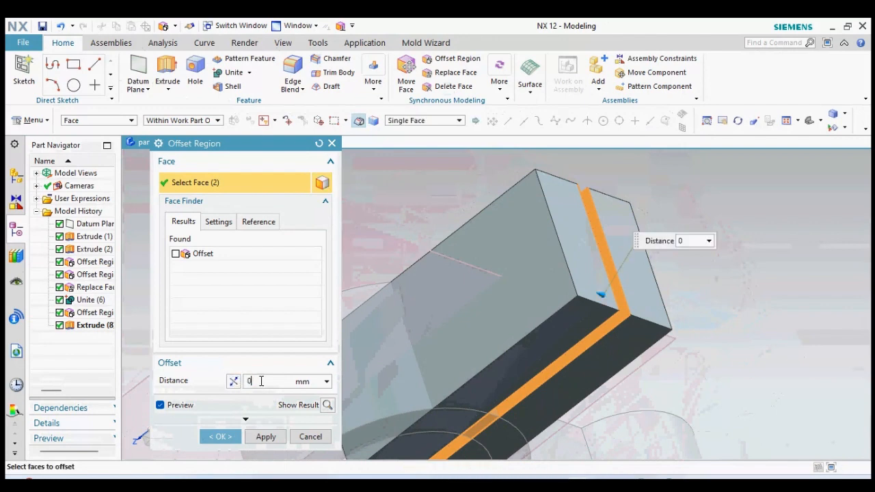
{"action": "key", "text": "Return"}
{"action": "left_click", "coordinate": [214, 442]}
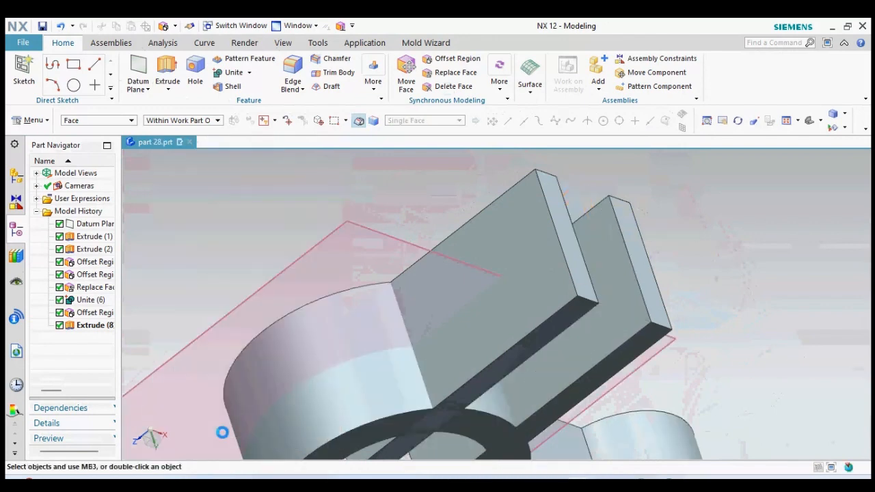
- Unite the connecting link with the two arm bodies
{"action": "scroll", "coordinate": [486, 318], "scroll_direction": "down", "scroll_amount": 5}
{"action": "middle_click_drag", "start_coordinate": [504, 332], "coordinate": [482, 298]}
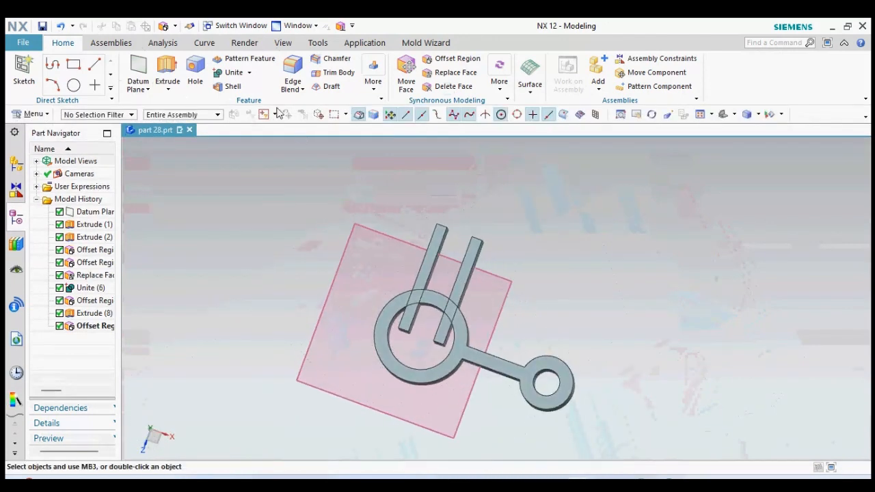
{"action": "left_click", "coordinate": [234, 73]}
{"action": "left_click", "coordinate": [424, 350]}
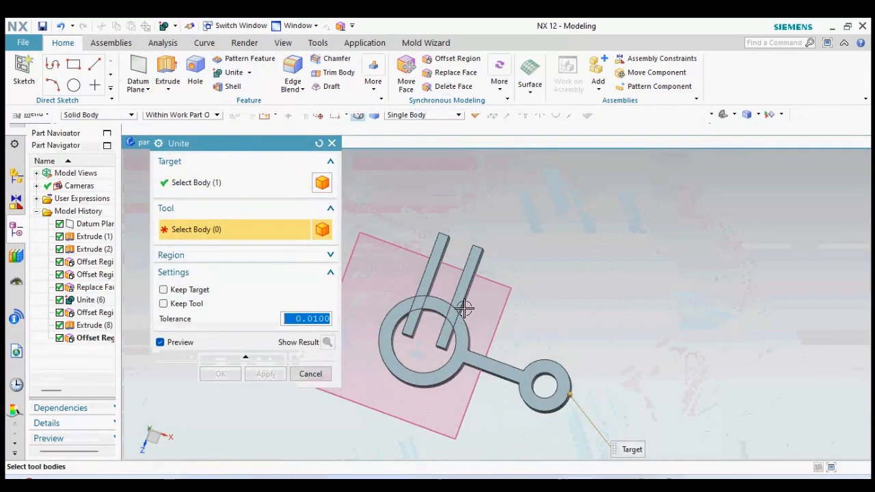
{"action": "left_click", "coordinate": [456, 297]}
{"action": "left_click", "coordinate": [425, 294]}
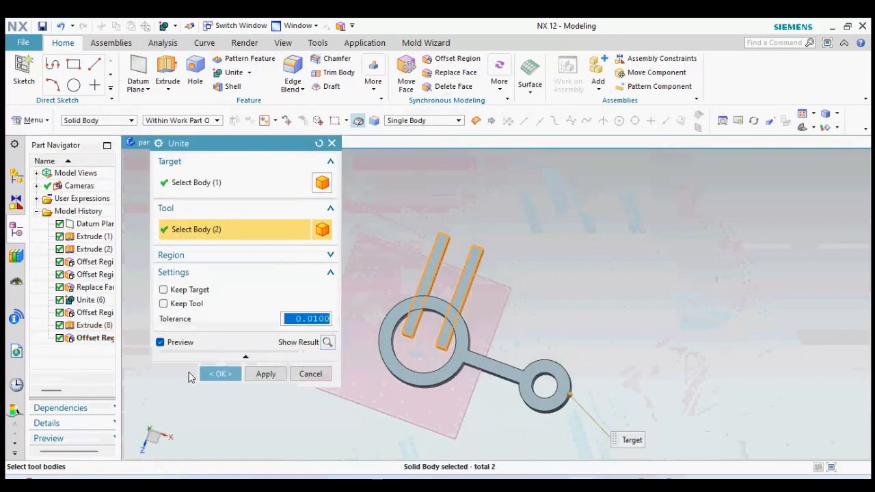
{"action": "left_click", "coordinate": [220, 374]}
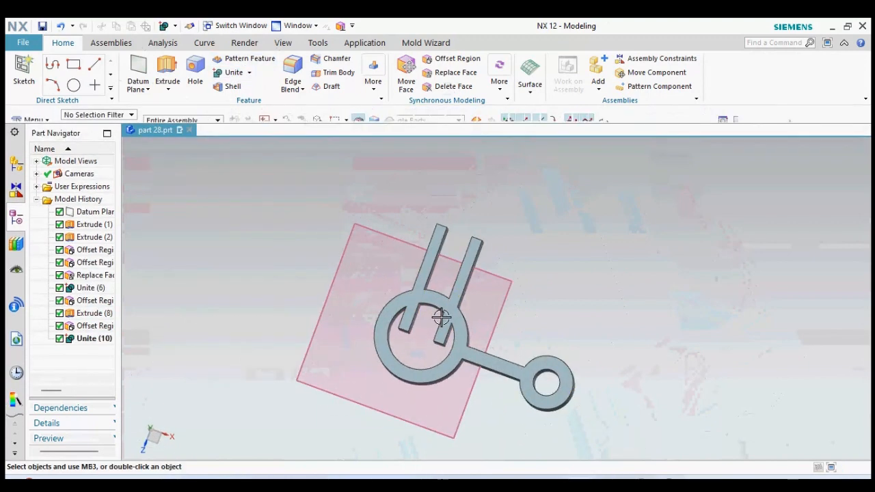
- Remove the two arm ends protruding into the large ring's bore with Delete Face
{"action": "left_click", "coordinate": [452, 87]}
{"action": "scroll", "coordinate": [385, 351], "scroll_direction": "up", "scroll_amount": 3}
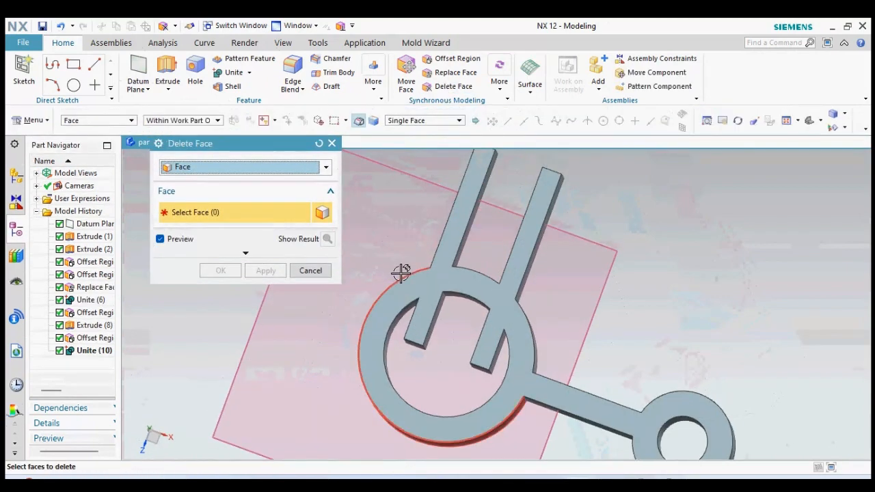
{"action": "left_click", "coordinate": [453, 318]}
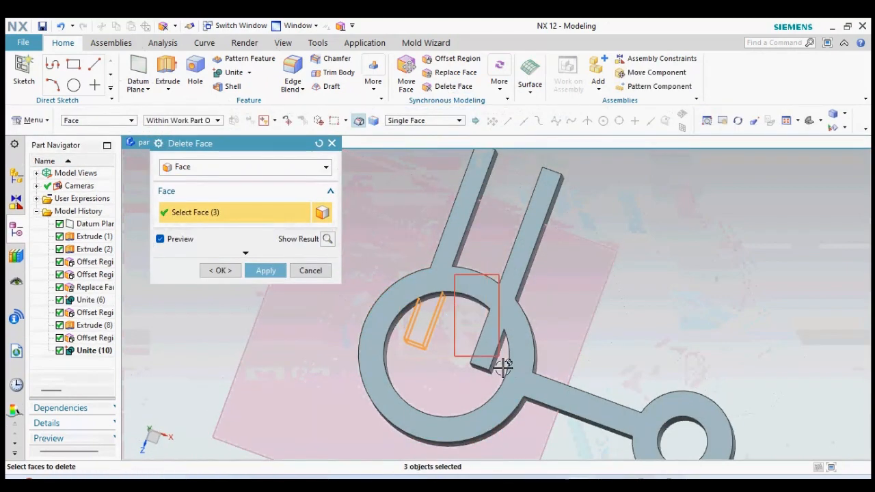
{"action": "left_click_drag", "start_coordinate": [519, 385], "coordinate": [519, 384]}
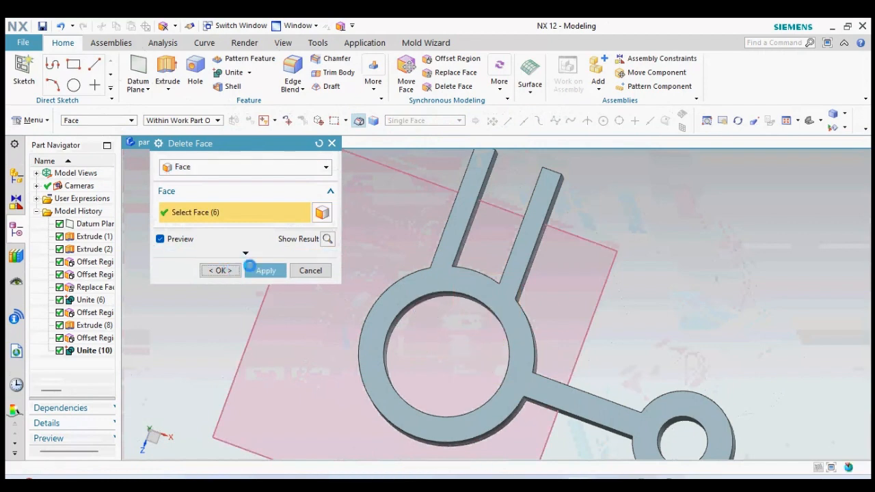
{"action": "left_click", "coordinate": [220, 270]}
- View the link from the front and measure the projected vertical distance from the large ring's centre to the arms' upper end
{"action": "scroll", "coordinate": [495, 254], "scroll_direction": "down", "scroll_amount": 2}
{"action": "middle_click_drag", "start_coordinate": [494, 253], "coordinate": [485, 268]}
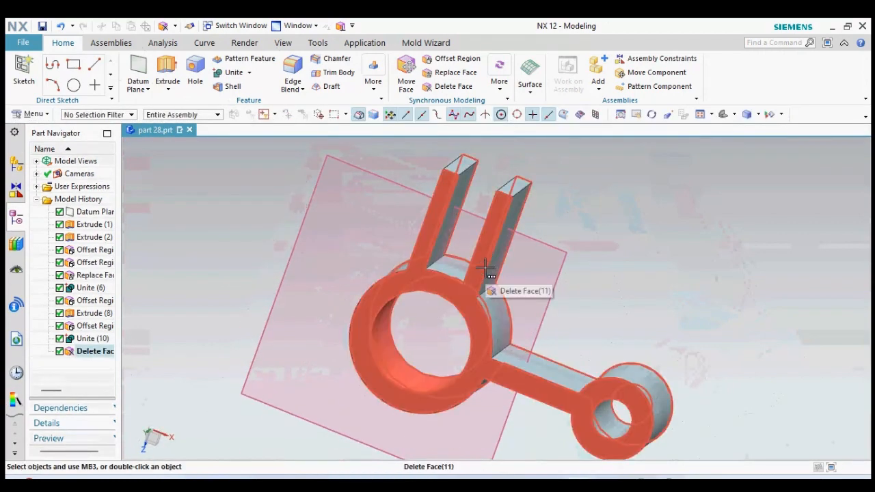
{"action": "key", "text": "ctrl+alt+t"}
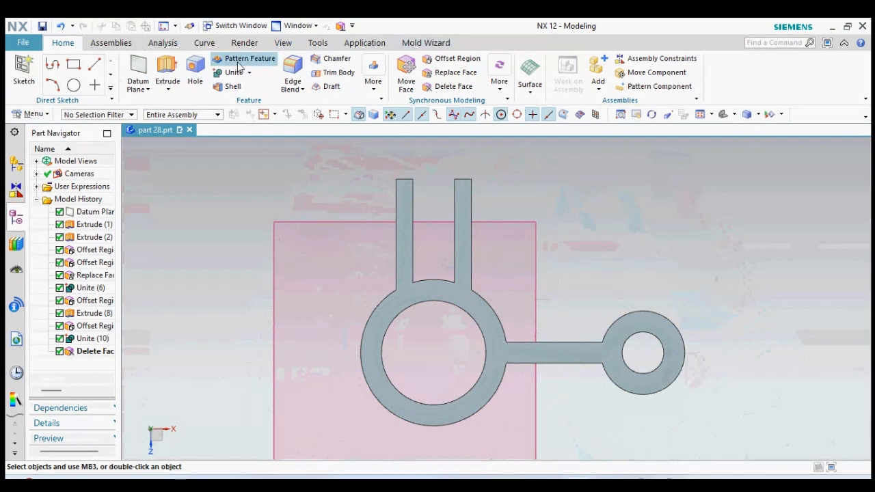
{"action": "left_click", "coordinate": [163, 43]}
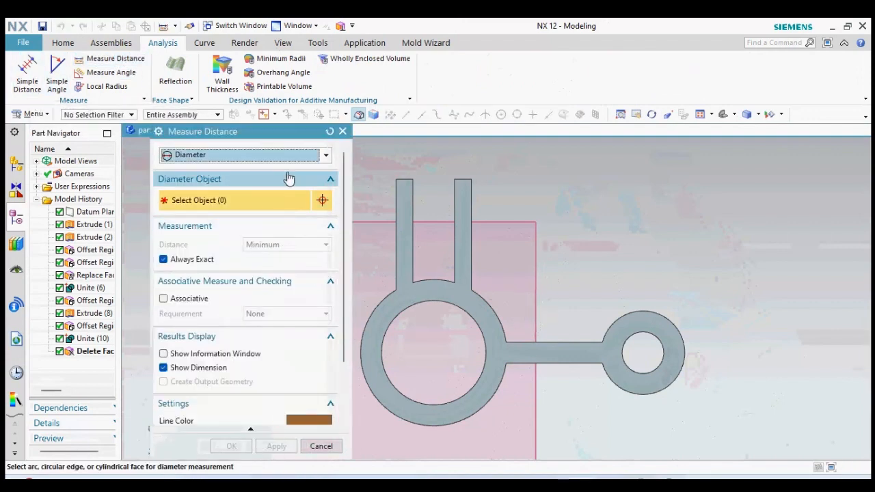
{"action": "left_click", "coordinate": [283, 156]}
{"action": "left_click", "coordinate": [235, 183]}
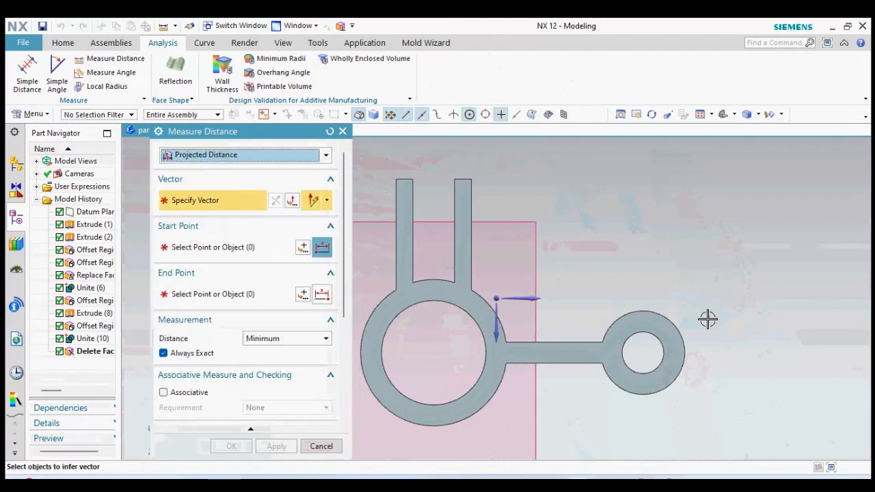
{"action": "left_click", "coordinate": [497, 330]}
{"action": "left_click", "coordinate": [433, 351]}
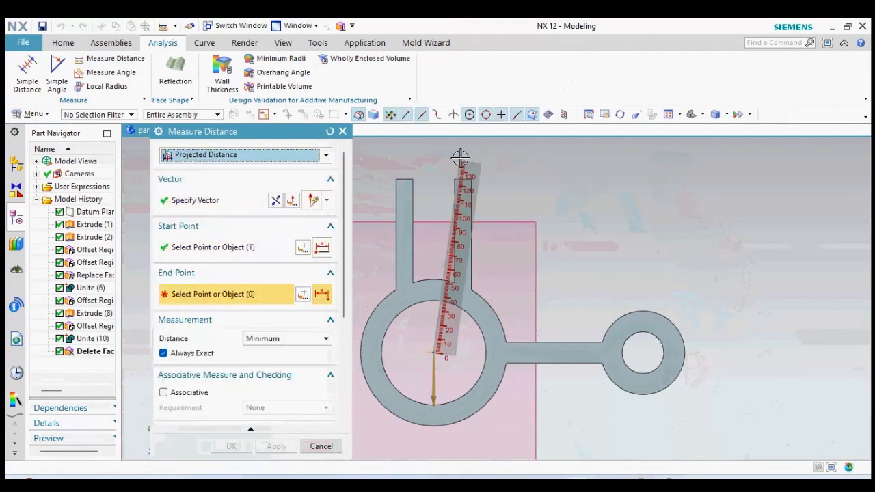
{"action": "left_click", "coordinate": [463, 180]}
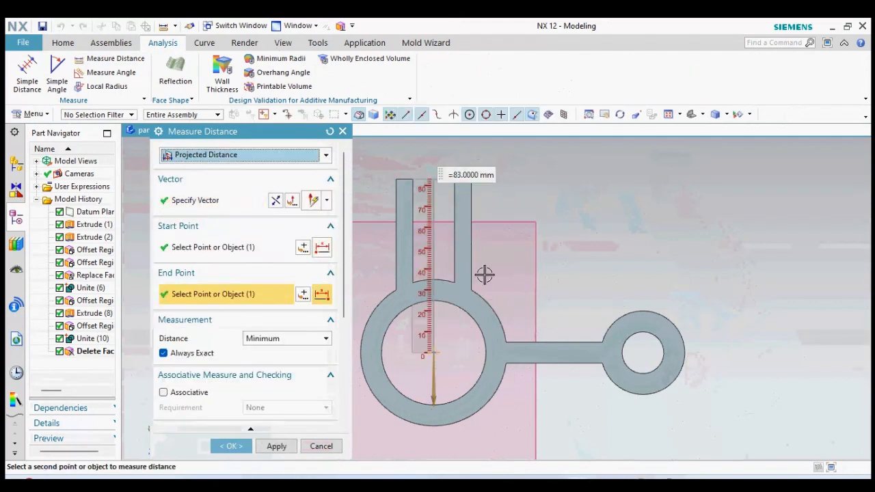
{"action": "left_click", "coordinate": [309, 448]}
- Shorten both arms by offsetting their upper end faces inward by 83-60 mm with Offset Region
{"action": "left_click", "coordinate": [63, 42]}
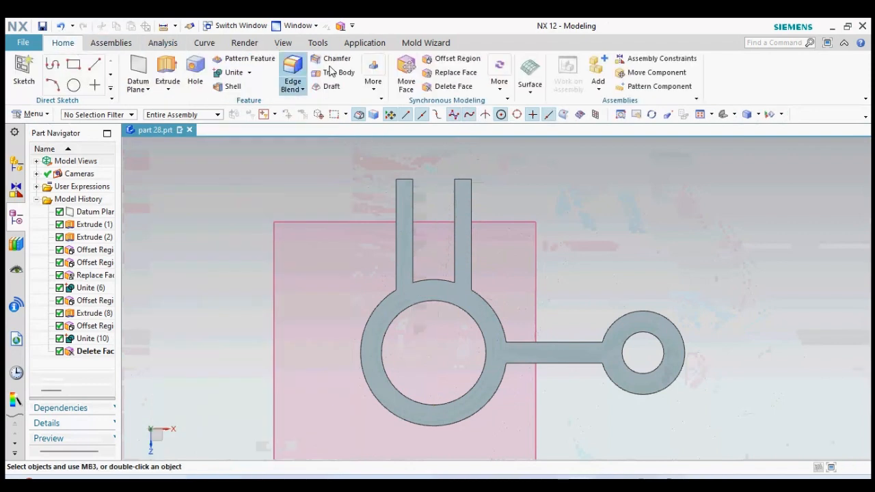
{"action": "left_click", "coordinate": [456, 62]}
{"action": "left_click_drag", "start_coordinate": [501, 200], "coordinate": [500, 201]}
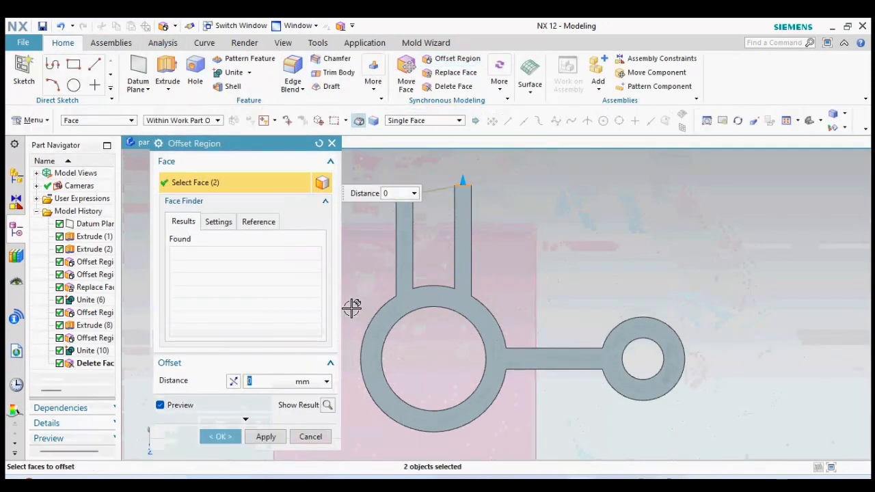
{"action": "left_click", "coordinate": [233, 380]}
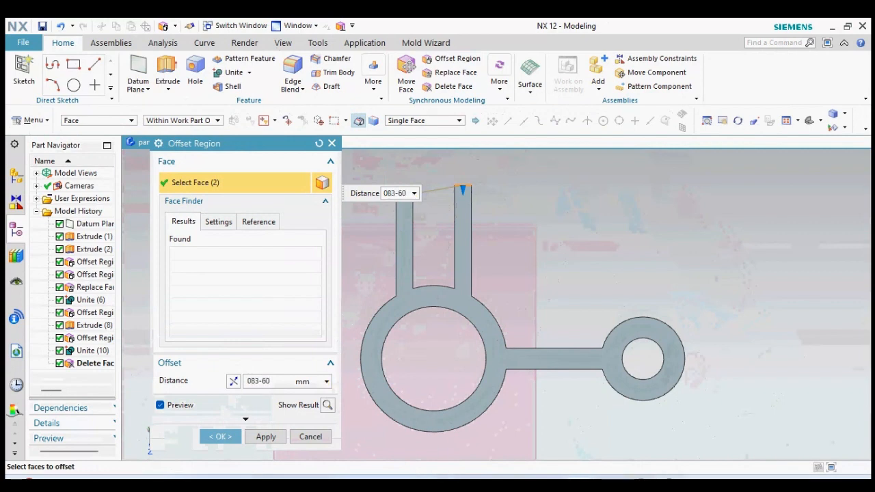
{"action": "key", "text": "Return"}
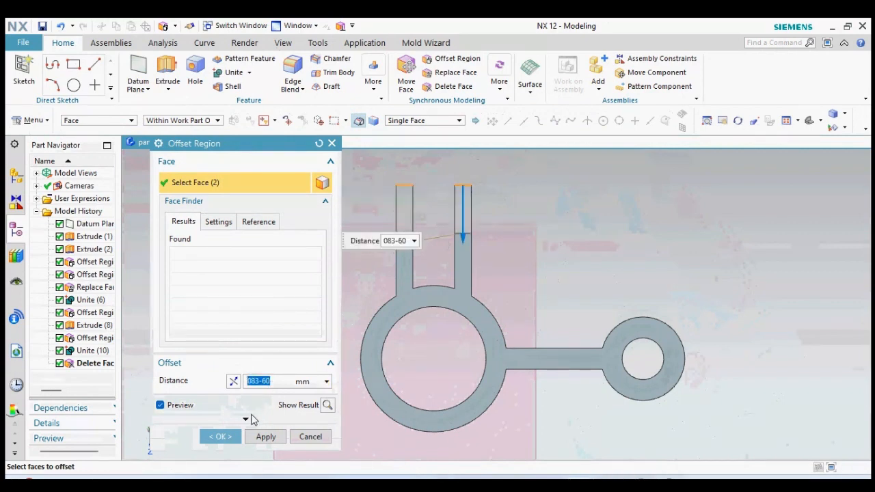
{"action": "left_click", "coordinate": [220, 437]}
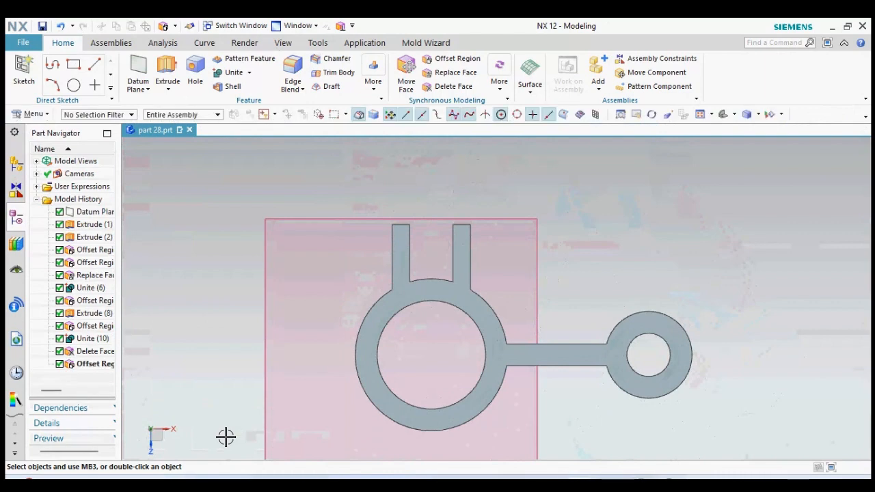
- Start an extrude sketch on the arm's outer side face and draw a 15 mm vertical line down from the upper edge's midpoint
{"action": "middle_click_drag", "start_coordinate": [622, 271], "coordinate": [592, 271]}
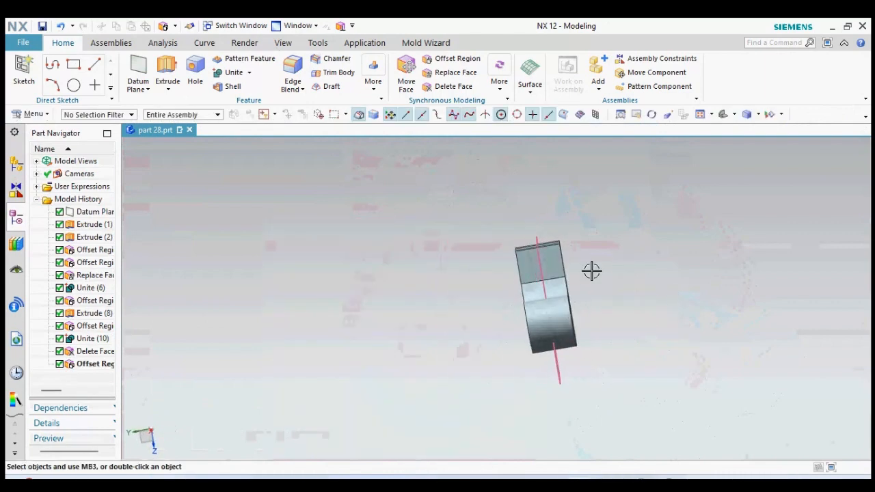
{"action": "key", "text": "F8"}
{"action": "scroll", "coordinate": [578, 277], "scroll_direction": "up", "scroll_amount": 2}
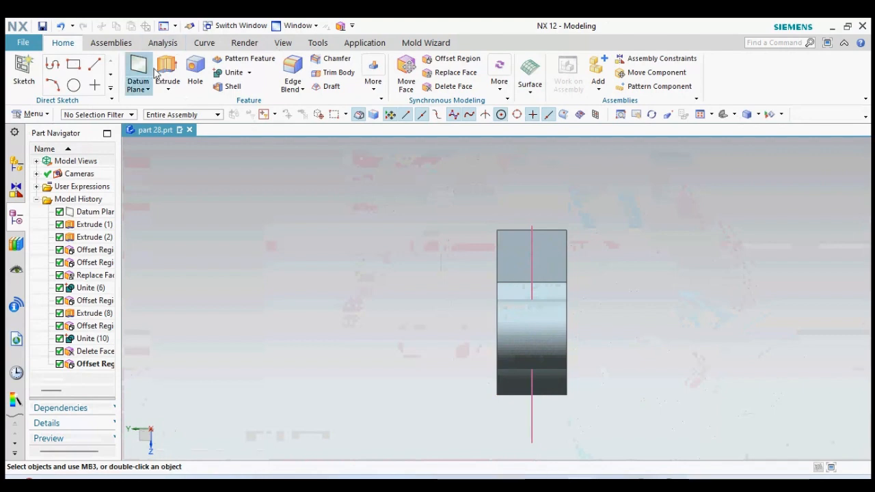
{"action": "left_click", "coordinate": [168, 89]}
{"action": "left_click", "coordinate": [186, 106]}
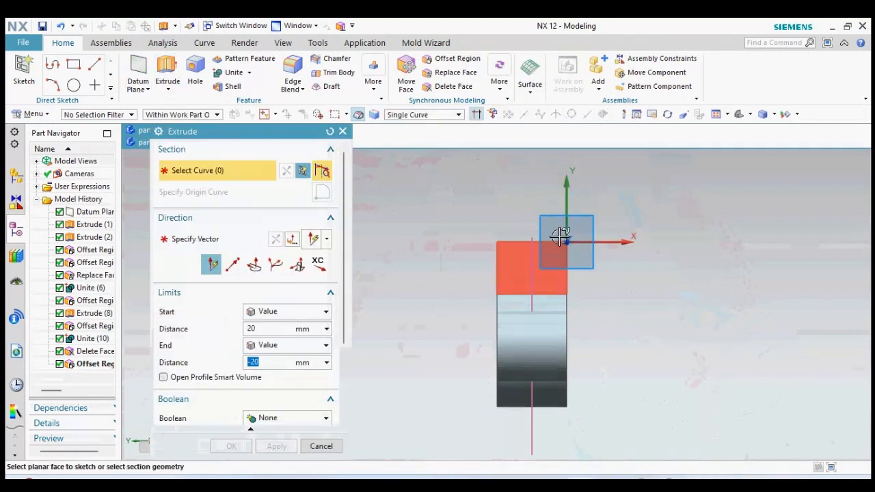
{"action": "left_click", "coordinate": [561, 238]}
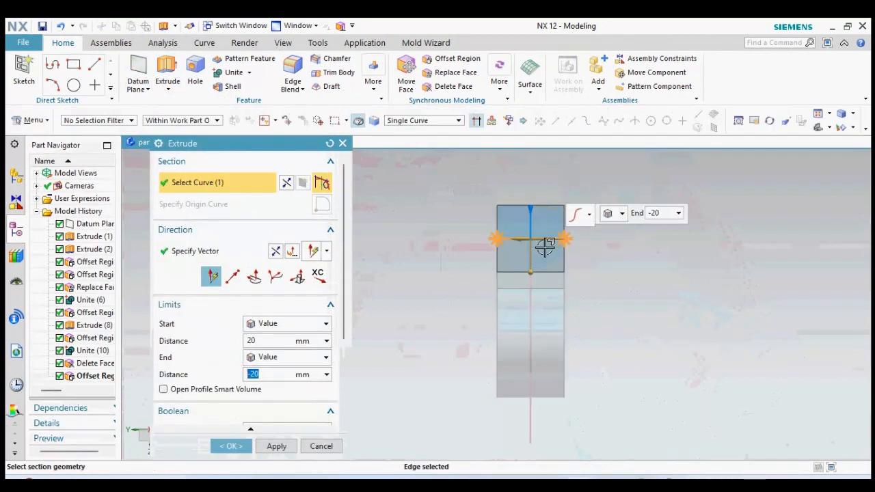
{"action": "left_click", "coordinate": [547, 239]}
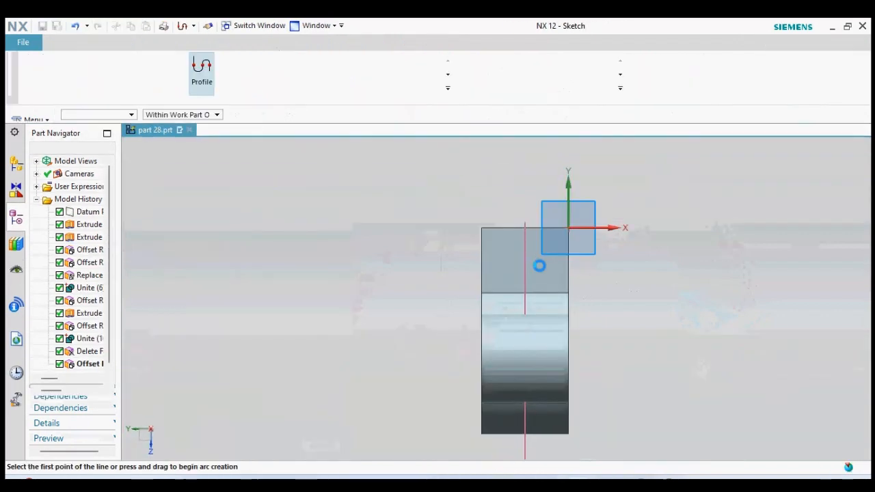
{"action": "left_click", "coordinate": [264, 68]}
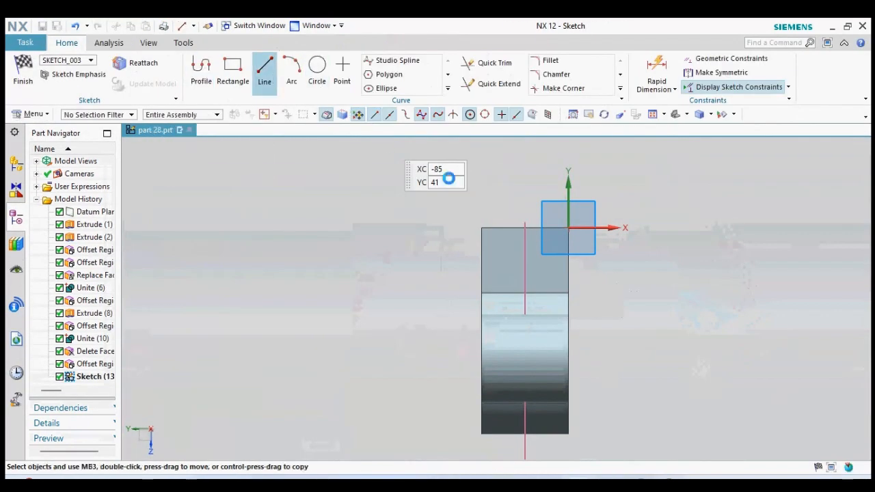
{"action": "left_click", "coordinate": [462, 192]}
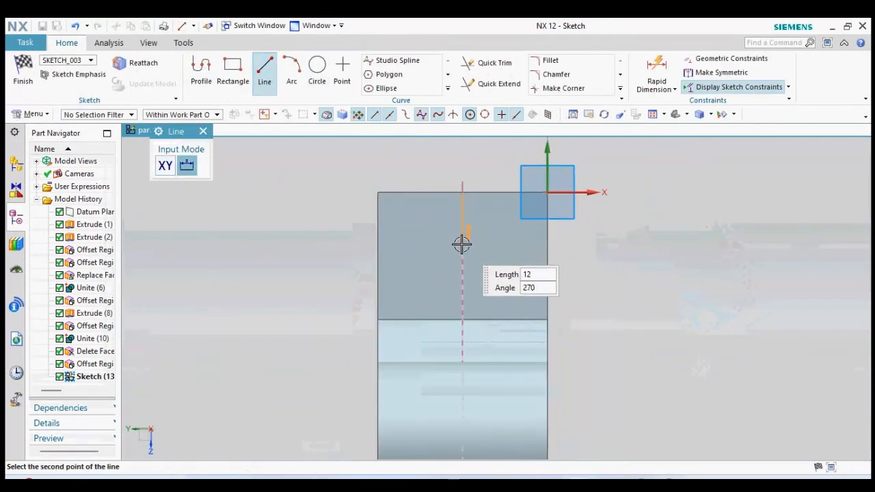
{"action": "left_click", "coordinate": [461, 244]}
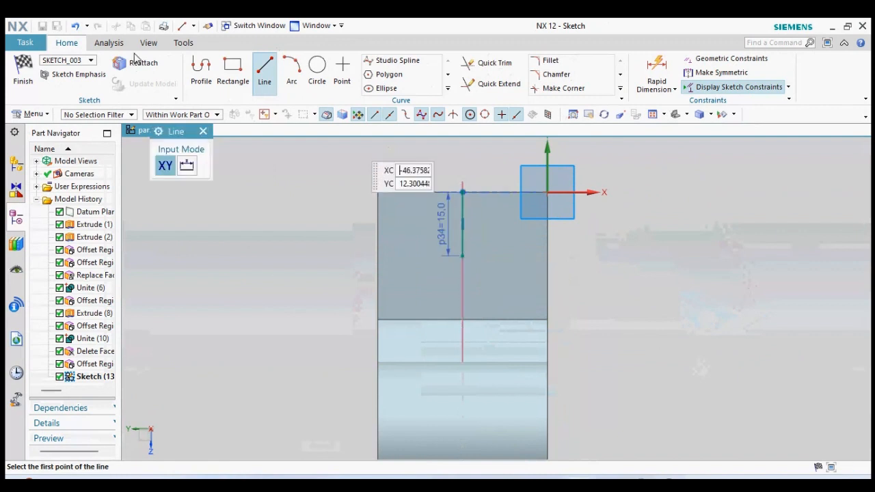
{"action": "left_click", "coordinate": [203, 132]}
- Draw a 15 mm diameter circle centred on the lower end of the vertical line
{"action": "left_click", "coordinate": [317, 68]}
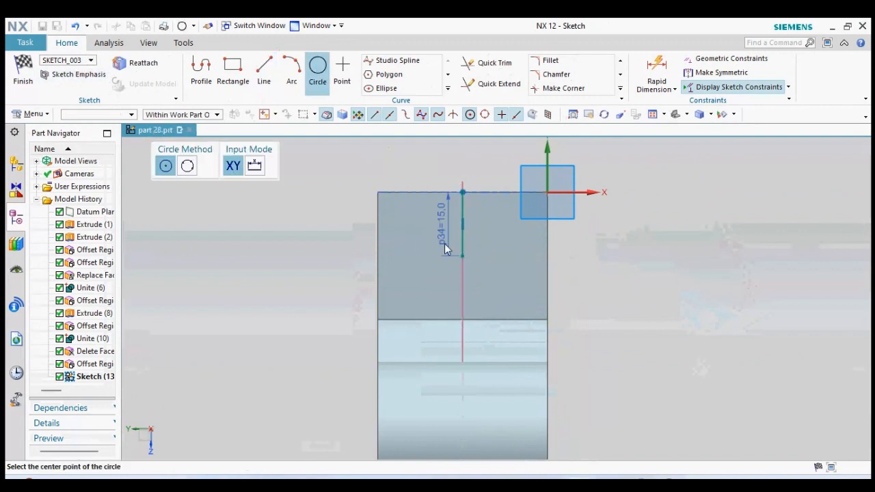
{"action": "left_click", "coordinate": [472, 244]}
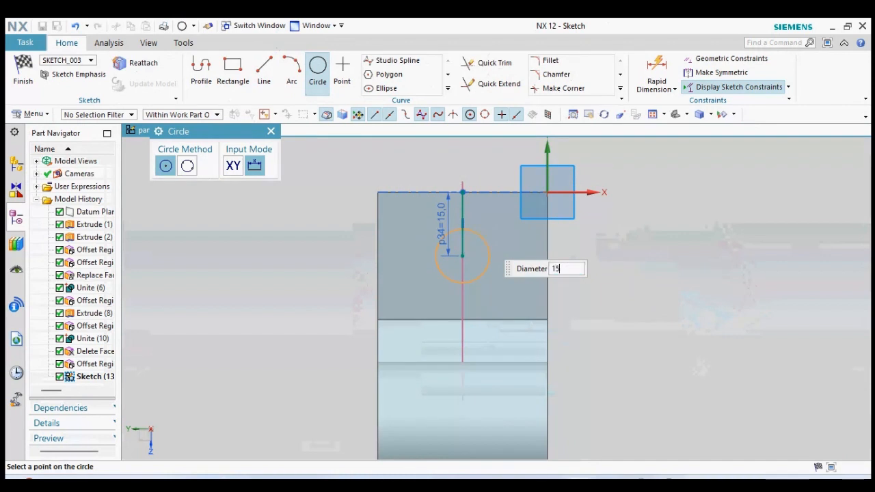
{"action": "type", "text": "15"}
{"action": "key", "text": "Return"}
{"action": "left_click", "coordinate": [271, 130]}
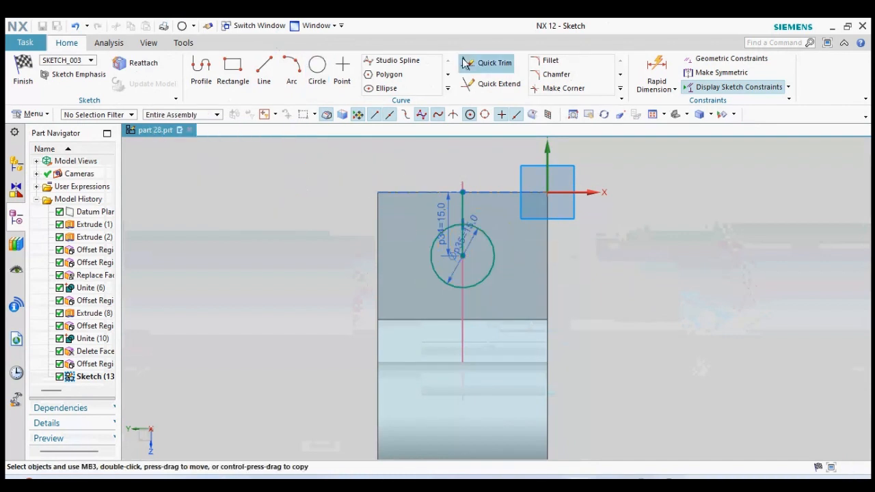
- Remove the vertical helper line with Quick Trim and finish the sketch
{"action": "left_click", "coordinate": [462, 63]}
{"action": "left_click", "coordinate": [464, 251]}
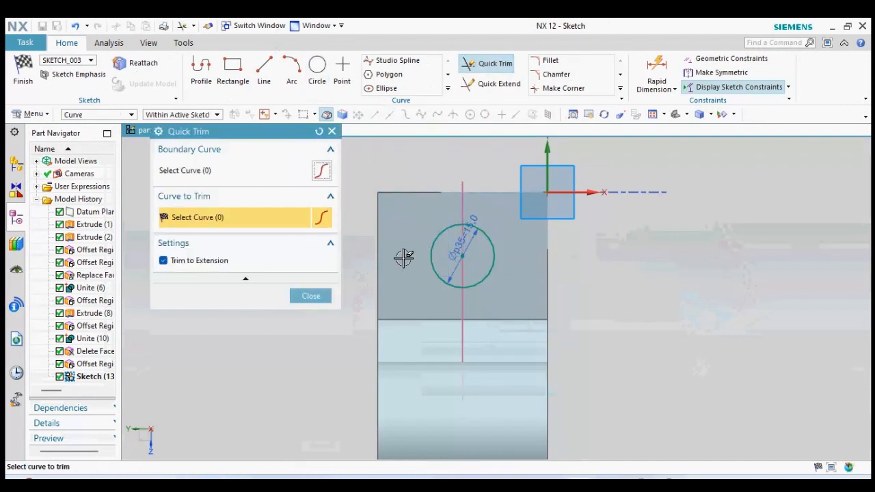
{"action": "left_click", "coordinate": [311, 296]}
{"action": "mouse_move", "coordinate": [353, 262]}
{"action": "middle_mouse_down"}
{"action": "mouse_move", "coordinate": [540, 260]}
{"action": "mouse_move", "coordinate": [615, 301]}
{"action": "middle_mouse_up"}
{"action": "left_click", "coordinate": [23, 82]}
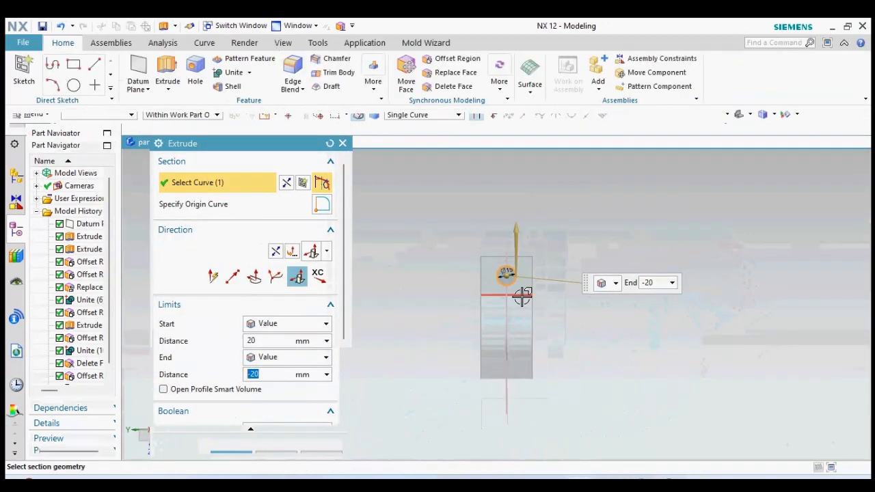
- Cut the circle through both arms by extruding it from 20 to -65 mm with Boolean Subtract
{"action": "middle_click_drag", "start_coordinate": [524, 294], "coordinate": [516, 311]}
{"action": "left_click_drag", "start_coordinate": [485, 287], "coordinate": [429, 294]}
{"action": "scroll", "coordinate": [277, 383], "scroll_direction": "down", "scroll_amount": 3}
{"action": "left_click", "coordinate": [284, 316]}
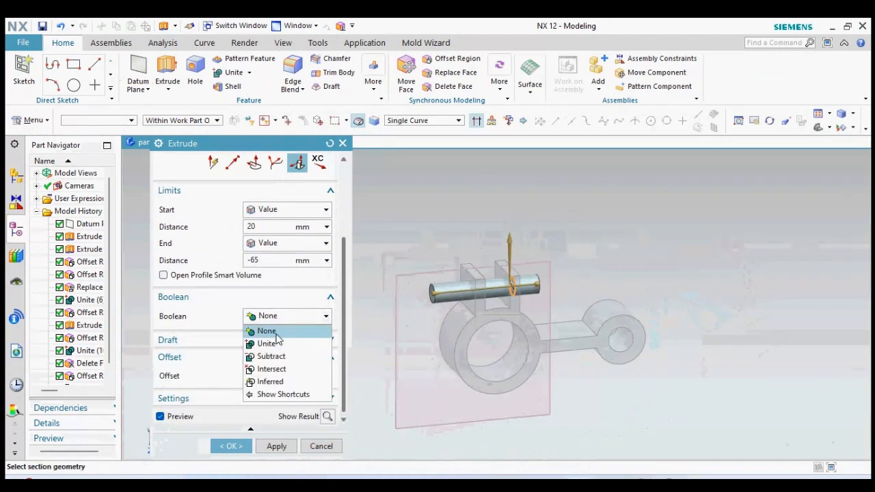
{"action": "left_click", "coordinate": [267, 355]}
{"action": "middle_click", "coordinate": [250, 431]}
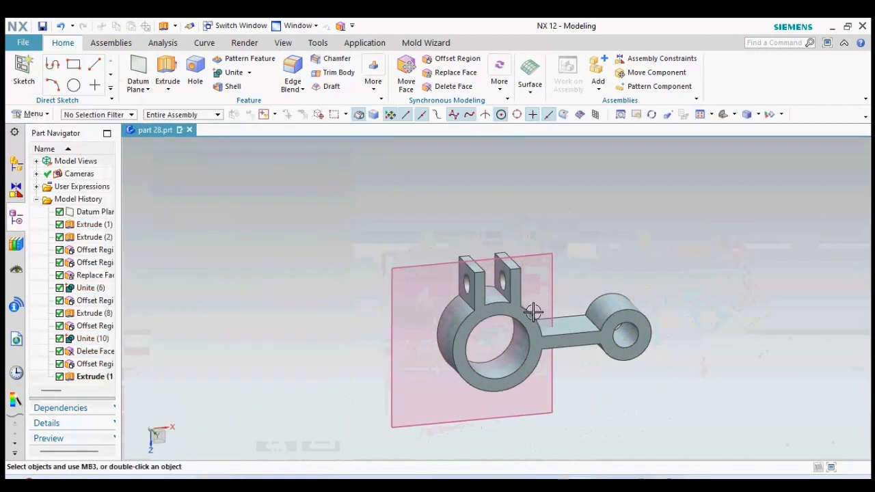
- For a new extrude, sketch a line on the datum plane from the arm's outer base corner to the midpoint of the bar's upper edge
{"action": "middle_click_drag", "start_coordinate": [531, 309], "coordinate": [489, 335]}
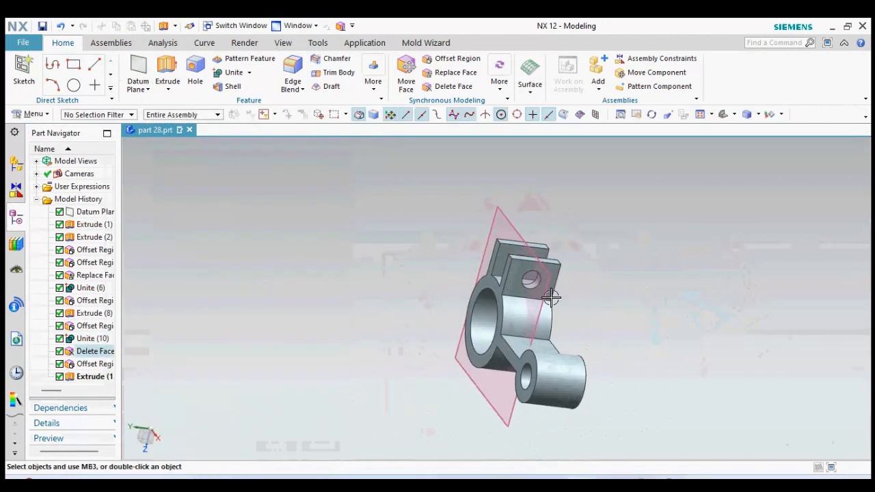
{"action": "middle_click_drag", "start_coordinate": [553, 297], "coordinate": [577, 304]}
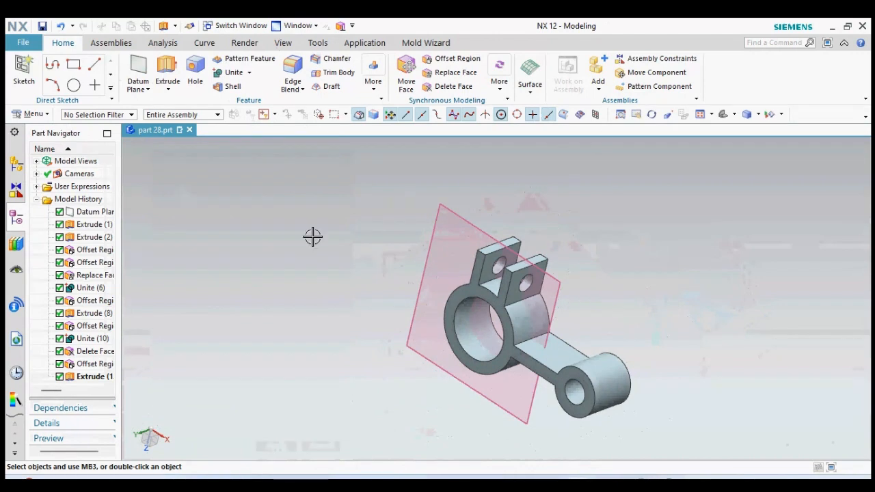
{"action": "left_click", "coordinate": [170, 91]}
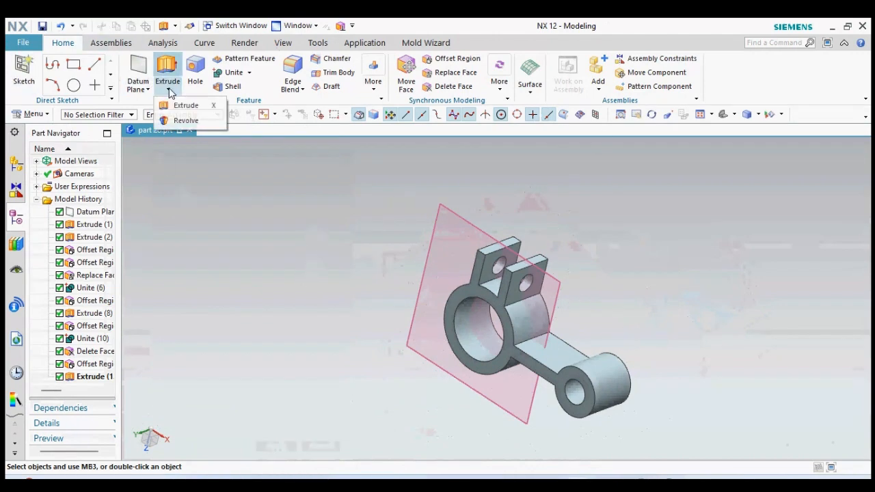
{"action": "left_click", "coordinate": [186, 107]}
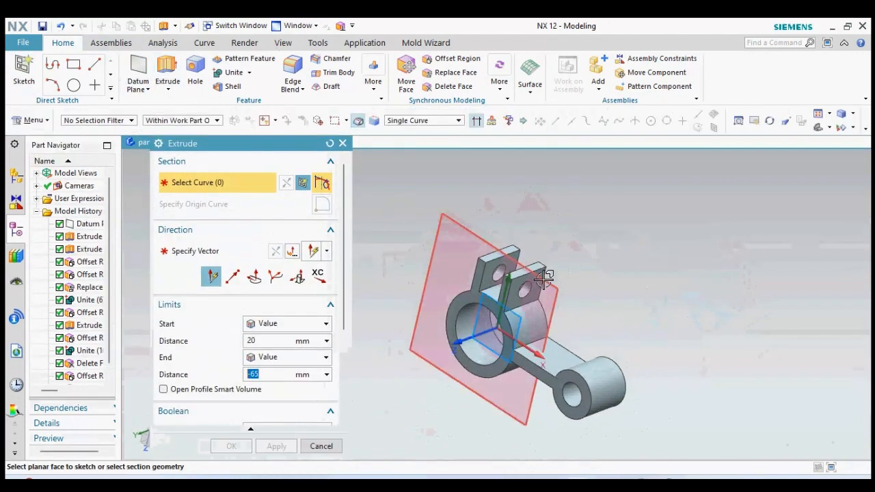
{"action": "left_click", "coordinate": [551, 290]}
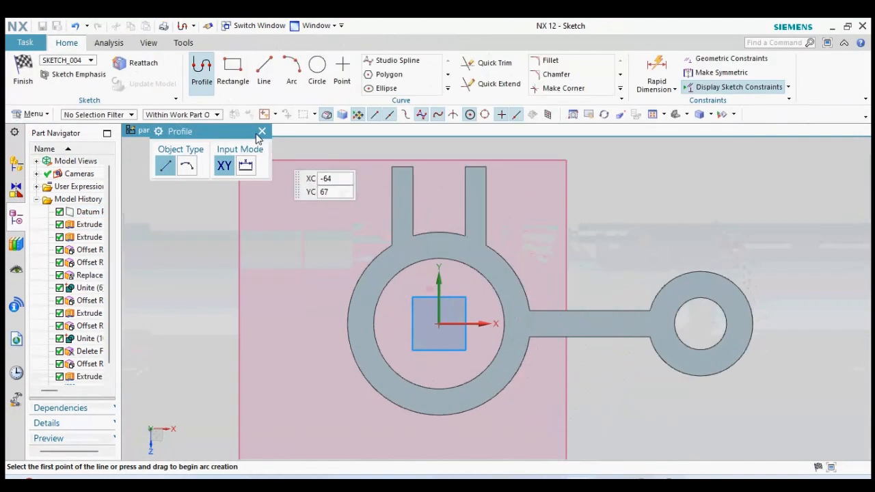
{"action": "left_click", "coordinate": [264, 67]}
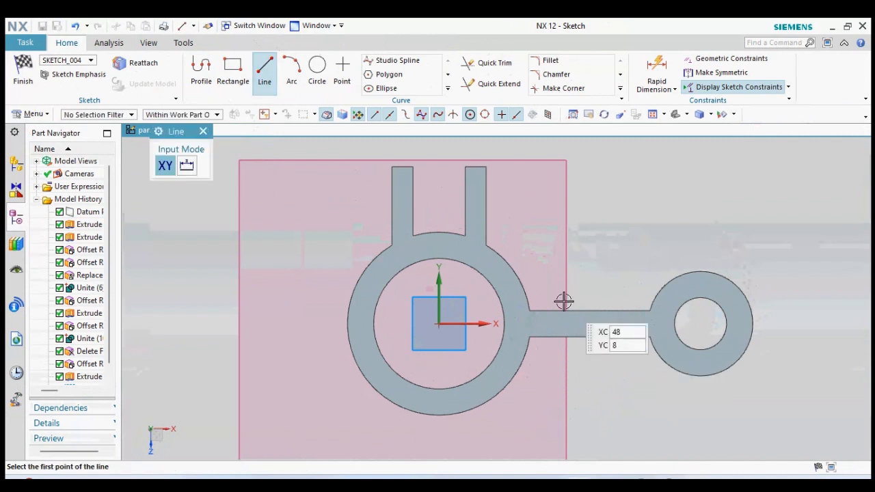
{"action": "scroll", "coordinate": [519, 267], "scroll_direction": "up", "scroll_amount": 3}
{"action": "left_click", "coordinate": [477, 242]}
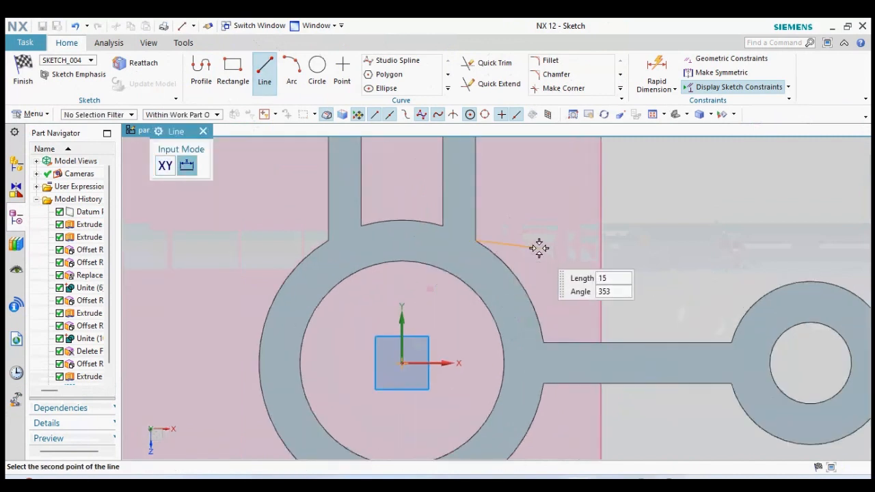
{"action": "left_click", "coordinate": [625, 342]}
{"action": "scroll", "coordinate": [577, 344], "scroll_direction": "down", "scroll_amount": 2}
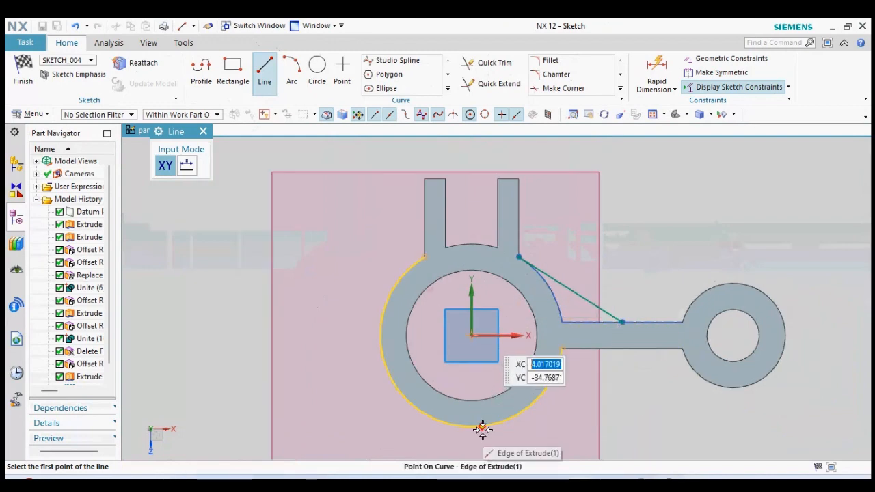
{"action": "left_click", "coordinate": [203, 131]}
{"action": "left_click", "coordinate": [22, 72]}
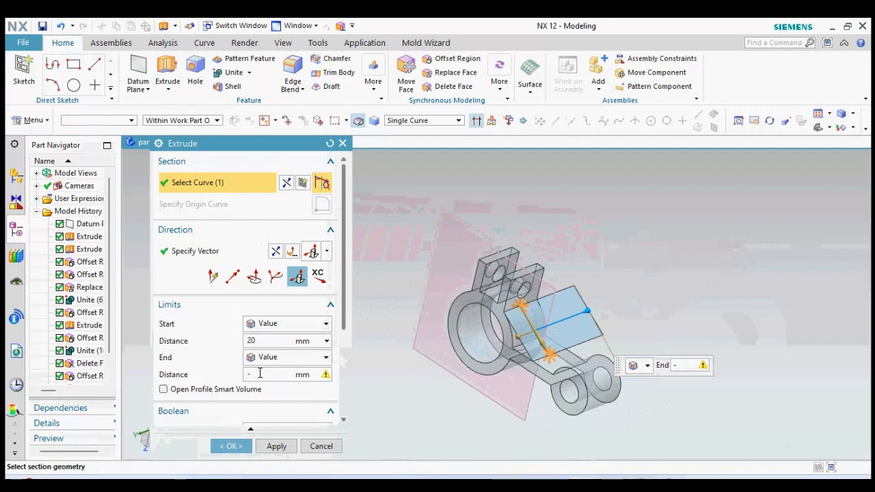
- Set the sloped line's extrude limits to 5 mm start and -5 mm end, with Boolean None
{"action": "type", "text": "5"}
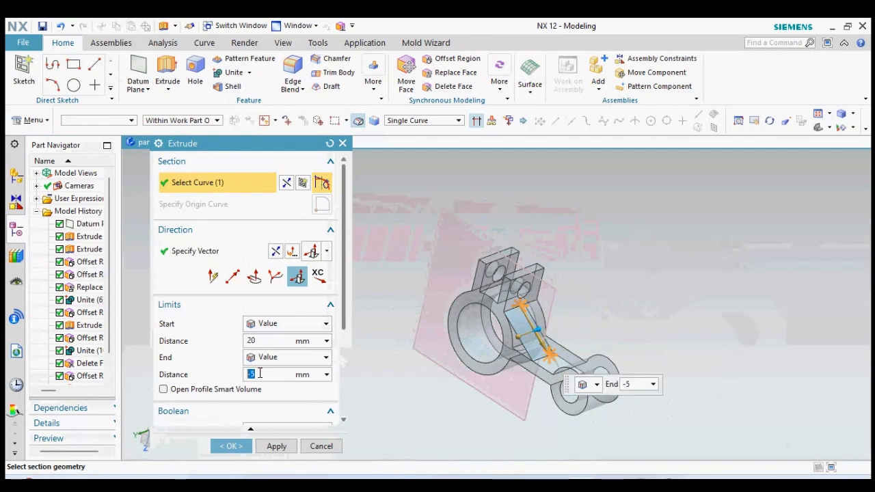
{"action": "left_click", "coordinate": [268, 340]}
{"action": "key", "text": "Return"}
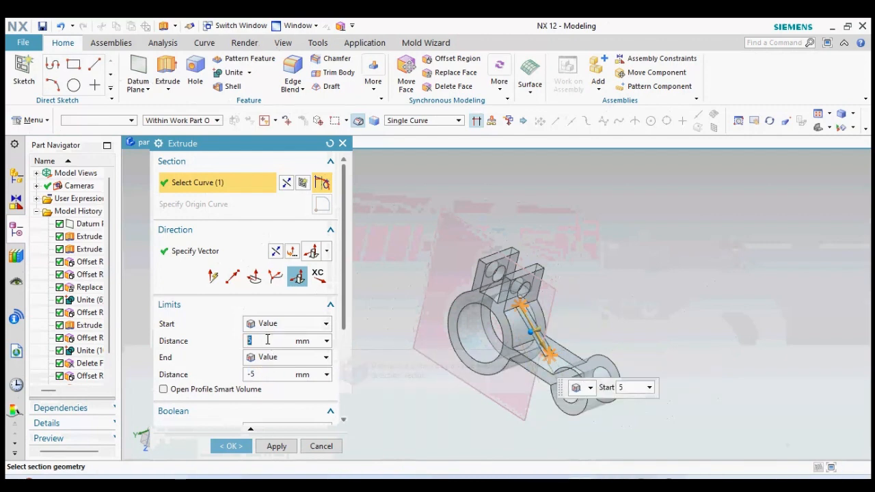
{"action": "scroll", "coordinate": [277, 389], "scroll_direction": "down", "scroll_amount": 3}
{"action": "left_click", "coordinate": [274, 318]}
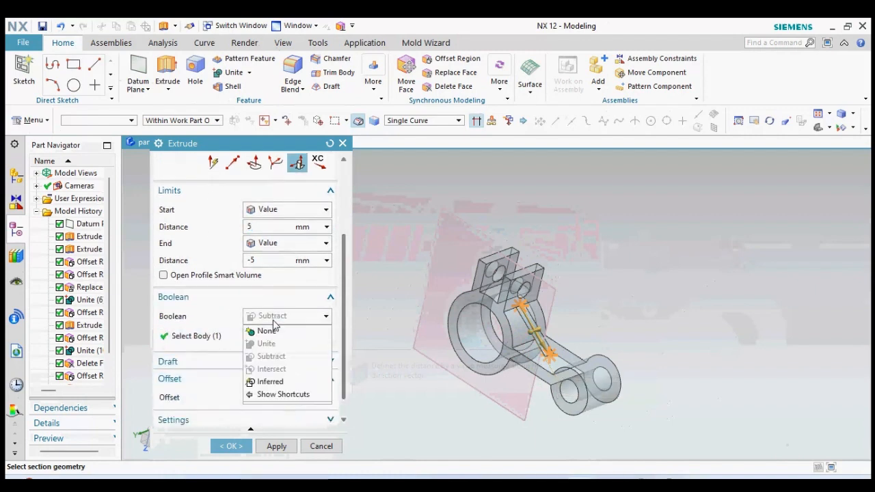
{"action": "left_click", "coordinate": [267, 332]}
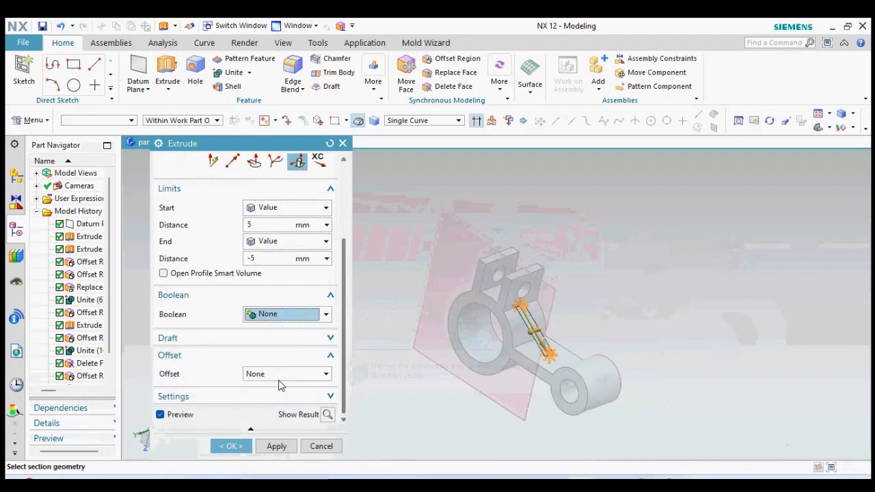
- Give the extrude a two-sided offset from 0 to 27 mm towards the large ring and create the rib block
{"action": "left_click", "coordinate": [279, 376]}
{"action": "left_click", "coordinate": [270, 409]}
{"action": "scroll", "coordinate": [505, 352], "scroll_direction": "up", "scroll_amount": 5}
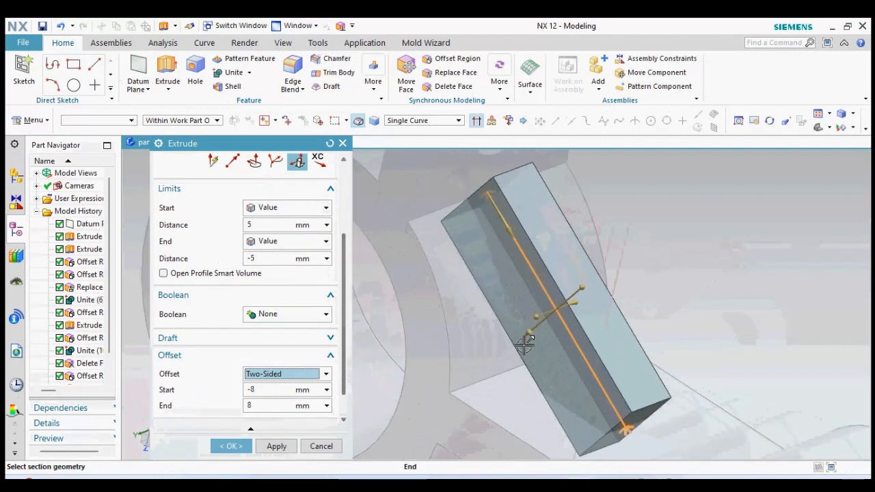
{"action": "left_click_drag", "start_coordinate": [530, 335], "coordinate": [476, 396]}
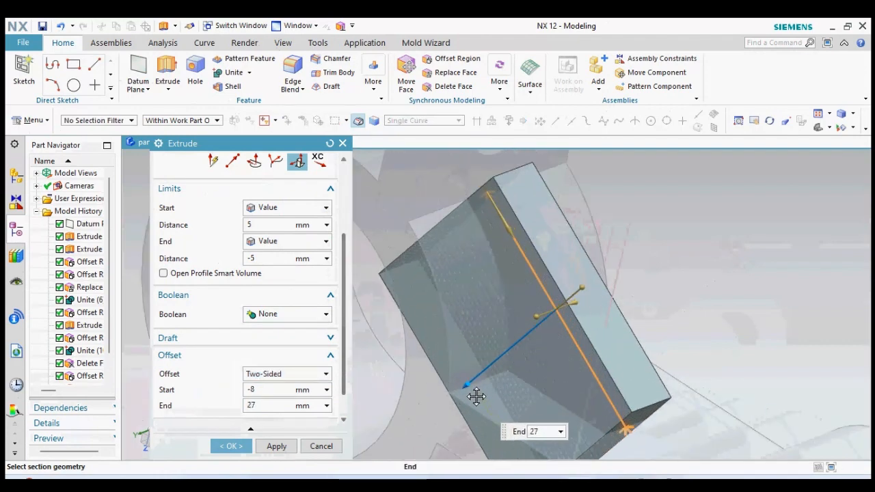
{"action": "left_click_drag", "start_coordinate": [579, 284], "coordinate": [565, 302]}
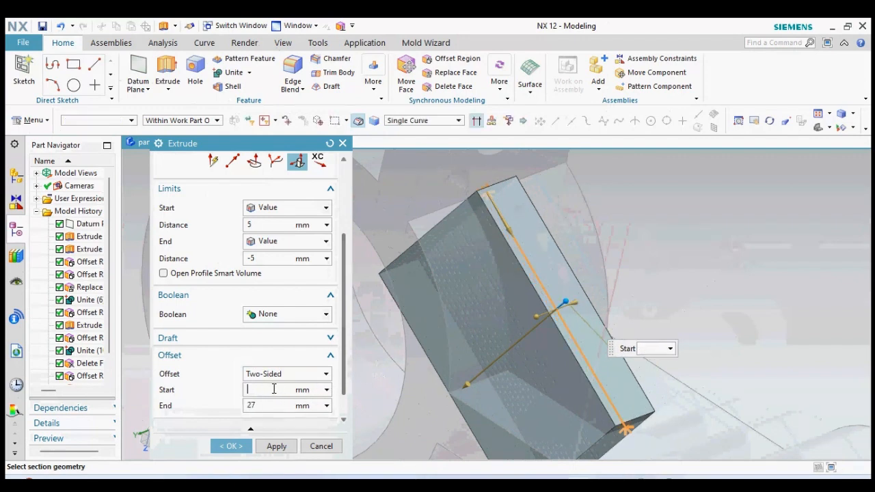
{"action": "type", "text": "0"}
{"action": "key", "text": "Return"}
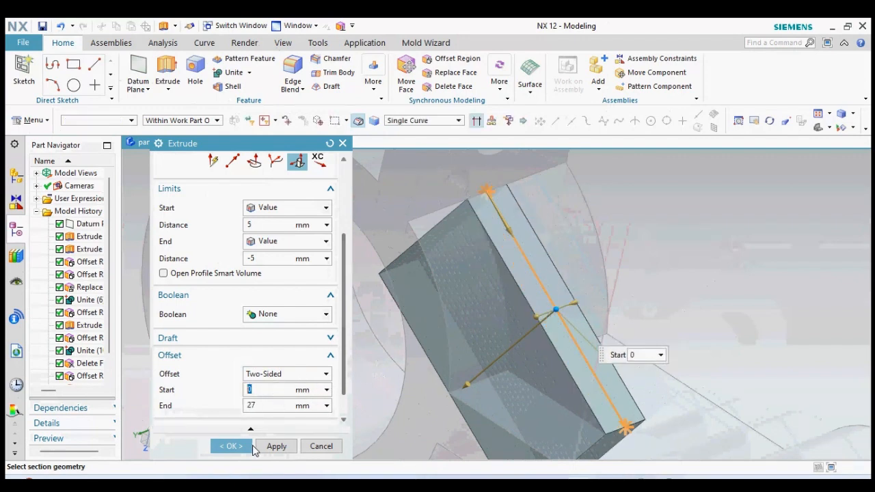
{"action": "left_click", "coordinate": [247, 448]}
- Create a mirrored copy of the rib block with Transform, using a plane inferred through the large ring's bore axis
{"action": "scroll", "coordinate": [468, 282], "scroll_direction": "down", "scroll_amount": 4}
{"action": "middle_click_drag", "start_coordinate": [481, 289], "coordinate": [512, 248]}
{"action": "scroll", "coordinate": [477, 314], "scroll_direction": "up", "scroll_amount": 2}
{"action": "middle_click_drag", "start_coordinate": [476, 315], "coordinate": [514, 270]}
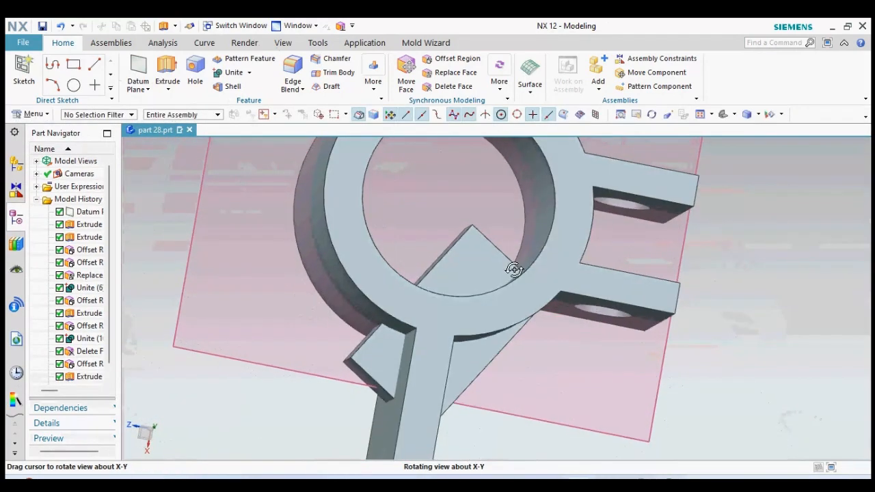
{"action": "left_click", "coordinate": [249, 73]}
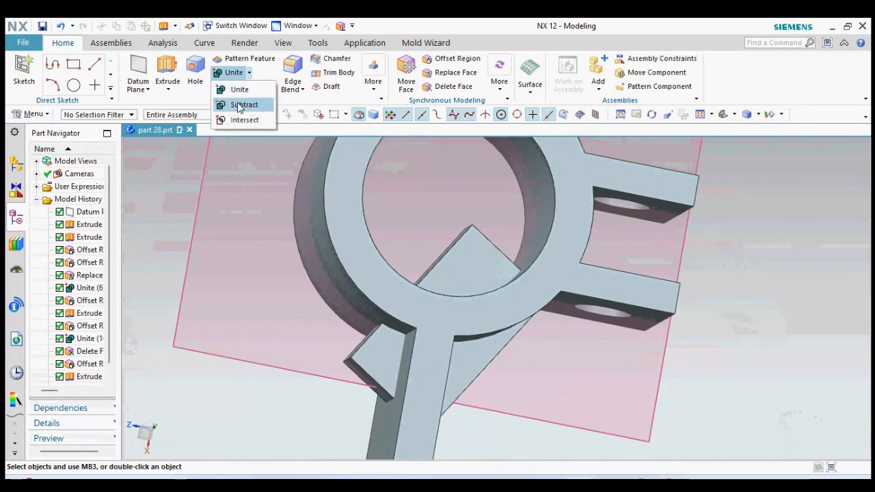
{"action": "left_click", "coordinate": [32, 117]}
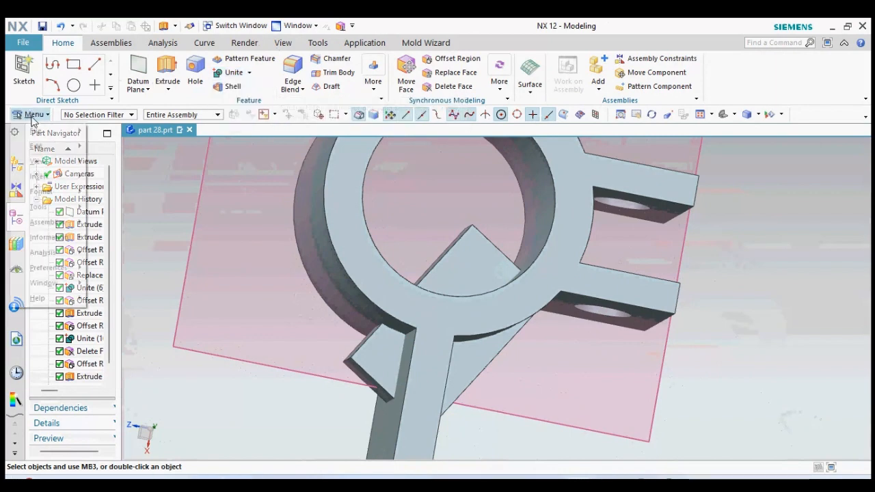
{"action": "mouse_move", "coordinate": [46, 146]}
{"action": "left_click", "coordinate": [170, 258]}
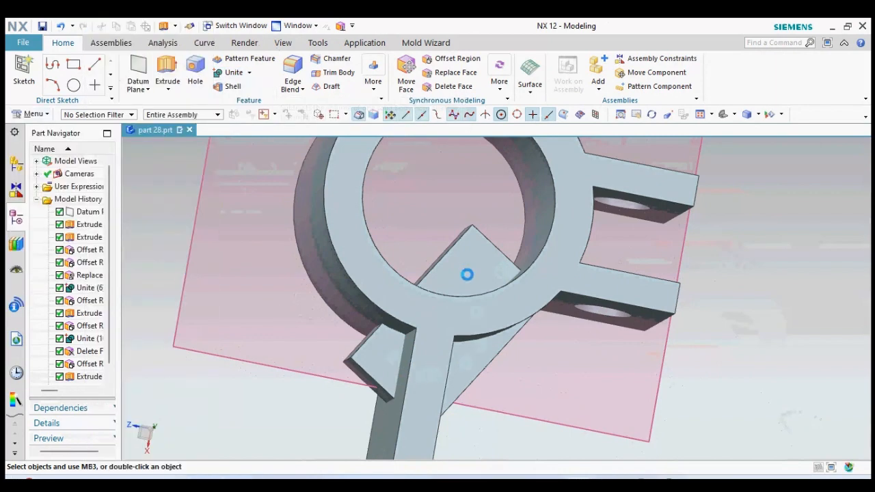
{"action": "left_click", "coordinate": [467, 243]}
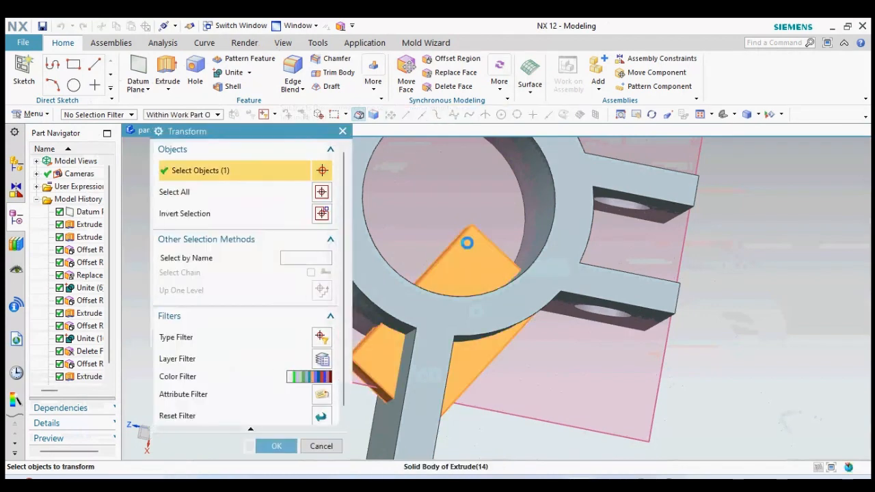
{"action": "scroll", "coordinate": [458, 251], "scroll_direction": "down", "scroll_amount": 3}
{"action": "left_click", "coordinate": [294, 448]}
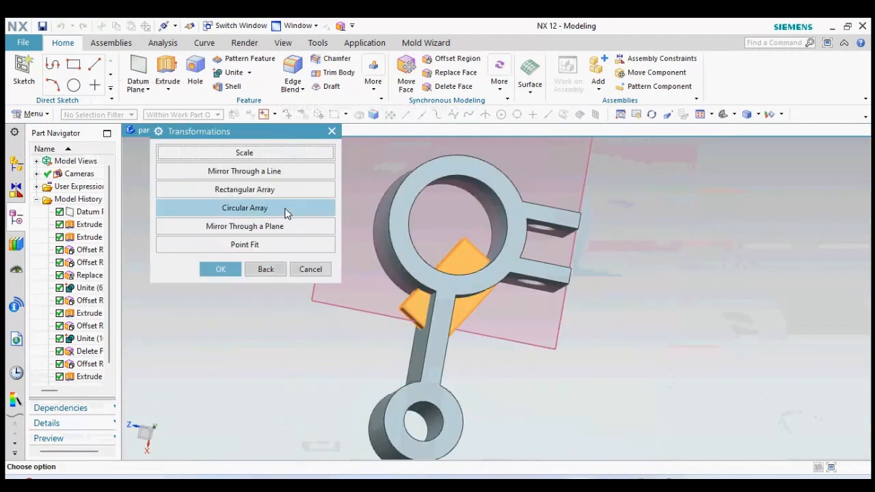
{"action": "left_click", "coordinate": [290, 211]}
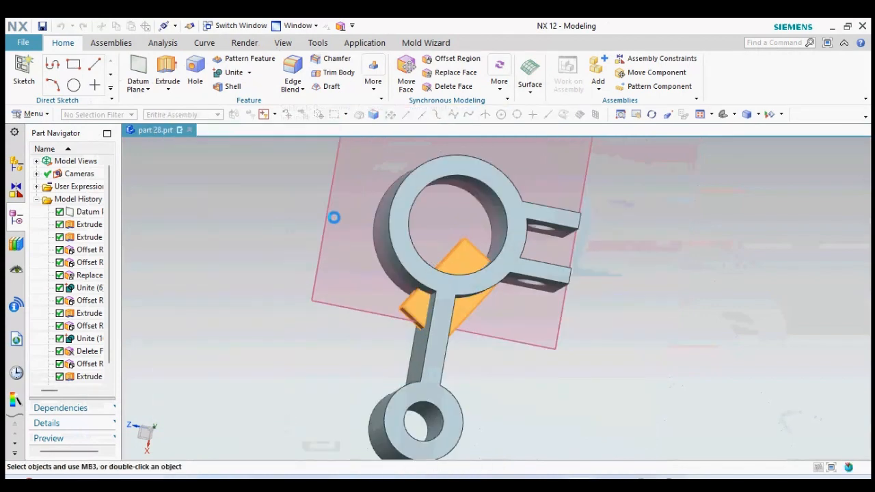
{"action": "left_click", "coordinate": [488, 188]}
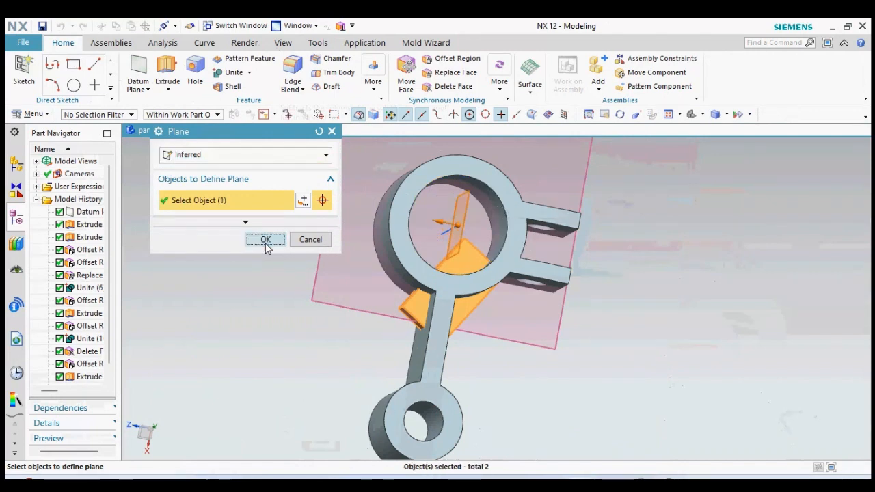
{"action": "left_click", "coordinate": [263, 240]}
{"action": "left_click", "coordinate": [264, 261]}
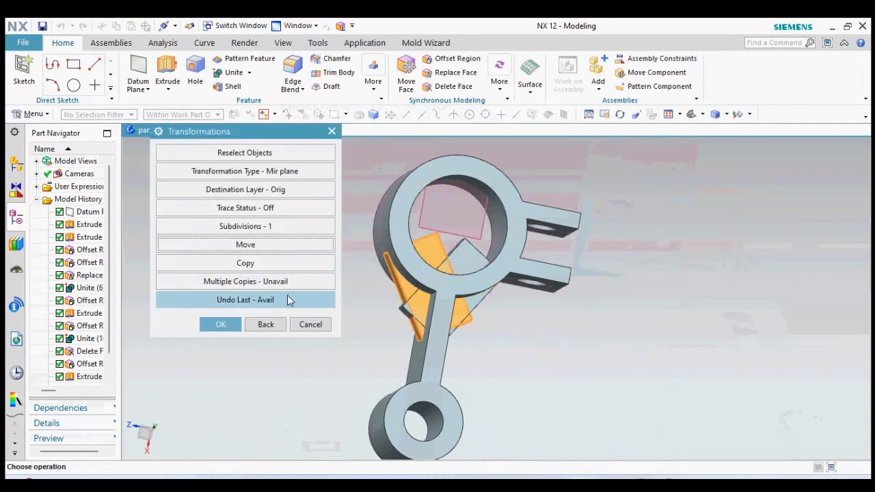
{"action": "left_click", "coordinate": [310, 324]}
- Unite the link body with the rib block and its mirrored copy
{"action": "scroll", "coordinate": [476, 321], "scroll_direction": "down", "scroll_amount": 3}
{"action": "mouse_move", "coordinate": [476, 320]}
{"action": "middle_mouse_down"}
{"action": "mouse_move", "coordinate": [477, 292]}
{"action": "mouse_move", "coordinate": [467, 324]}
{"action": "middle_mouse_up"}
{"action": "scroll", "coordinate": [466, 324], "scroll_direction": "up", "scroll_amount": 2}
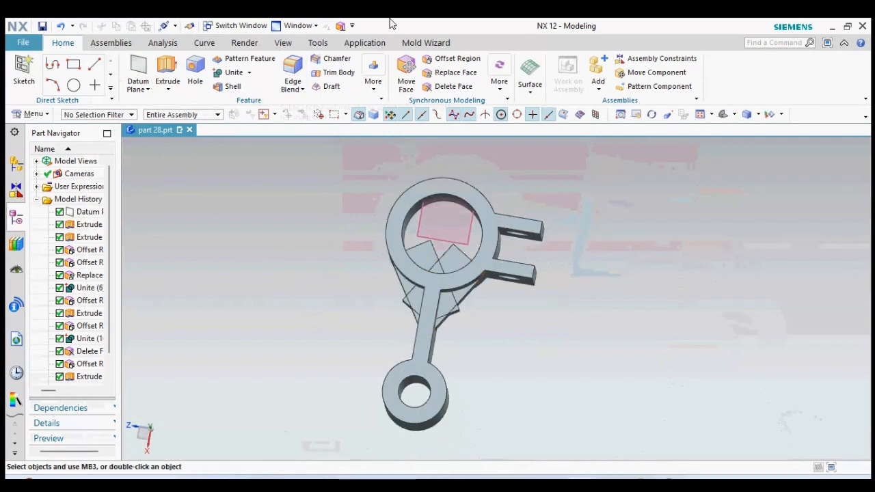
{"action": "left_click", "coordinate": [232, 73]}
{"action": "left_click", "coordinate": [456, 188]}
{"action": "left_click", "coordinate": [455, 270]}
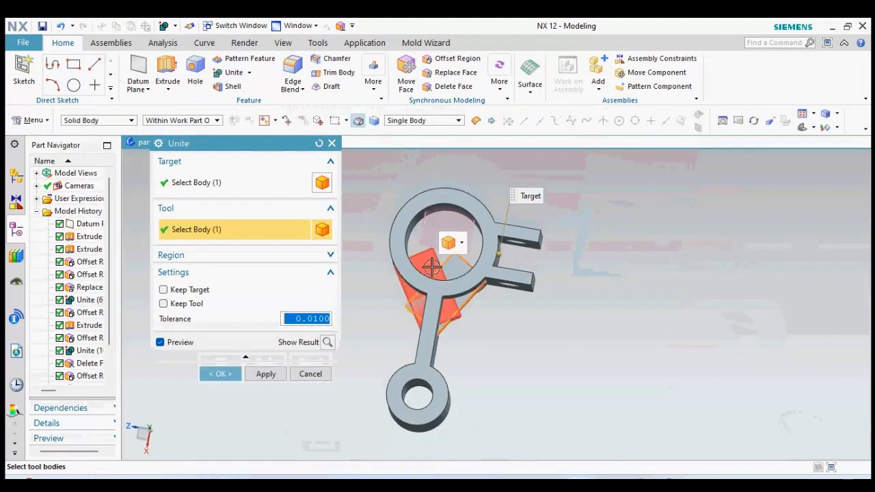
{"action": "left_click", "coordinate": [430, 266]}
{"action": "left_click", "coordinate": [220, 373]}
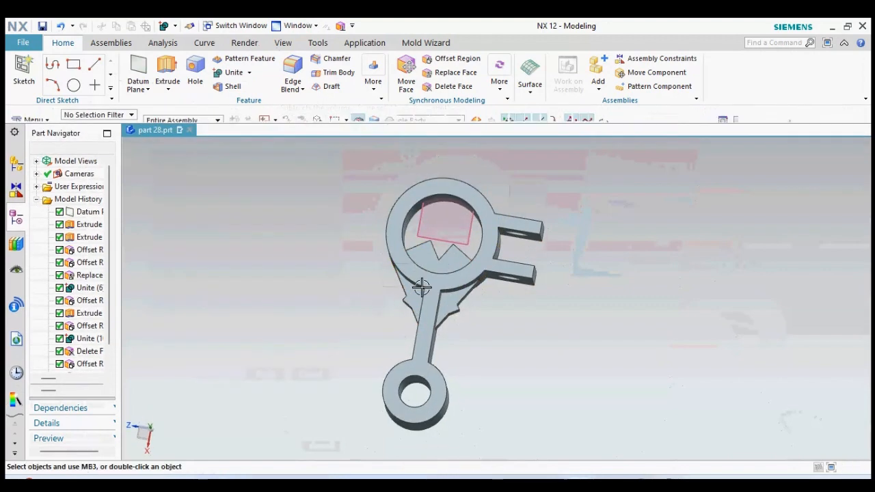
- Try to delete the rib faces protruding into the large ring's bore with Delete Face
{"action": "scroll", "coordinate": [454, 137], "scroll_direction": "up", "scroll_amount": 3}
{"action": "left_click", "coordinate": [451, 87]}
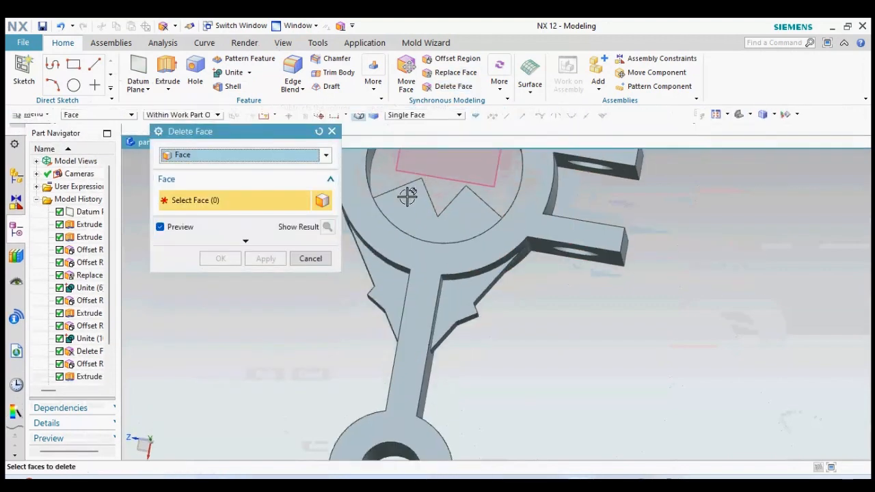
{"action": "scroll", "coordinate": [406, 193], "scroll_direction": "down", "scroll_amount": 1}
{"action": "left_click_drag", "start_coordinate": [419, 198], "coordinate": [520, 250]}
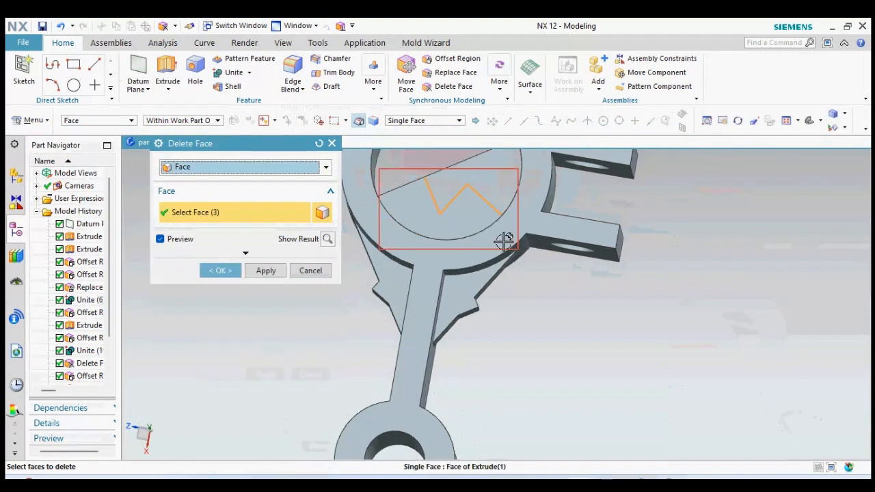
{"action": "scroll", "coordinate": [474, 225], "scroll_direction": "down", "scroll_amount": 4}
{"action": "scroll", "coordinate": [444, 202], "scroll_direction": "up", "scroll_amount": 4}
{"action": "left_click_drag", "start_coordinate": [419, 203], "coordinate": [490, 251]}
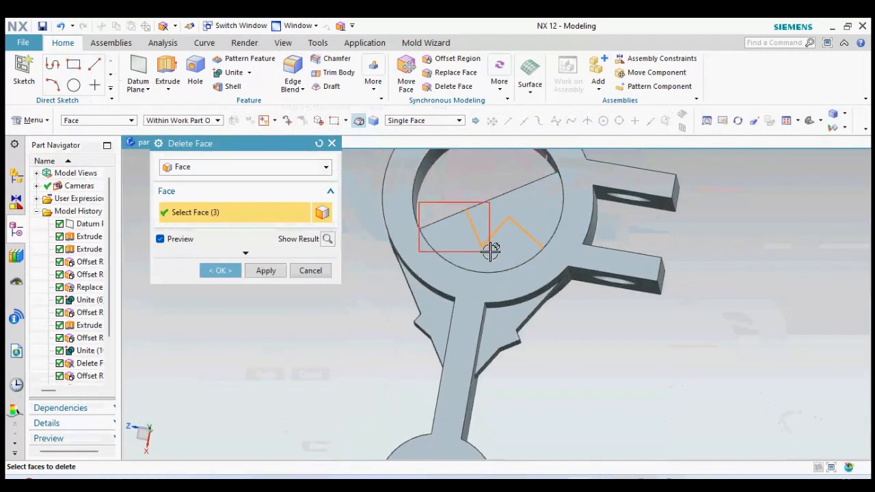
{"action": "scroll", "coordinate": [438, 236], "scroll_direction": "down", "scroll_amount": 3}
{"action": "left_click", "coordinate": [310, 271]}
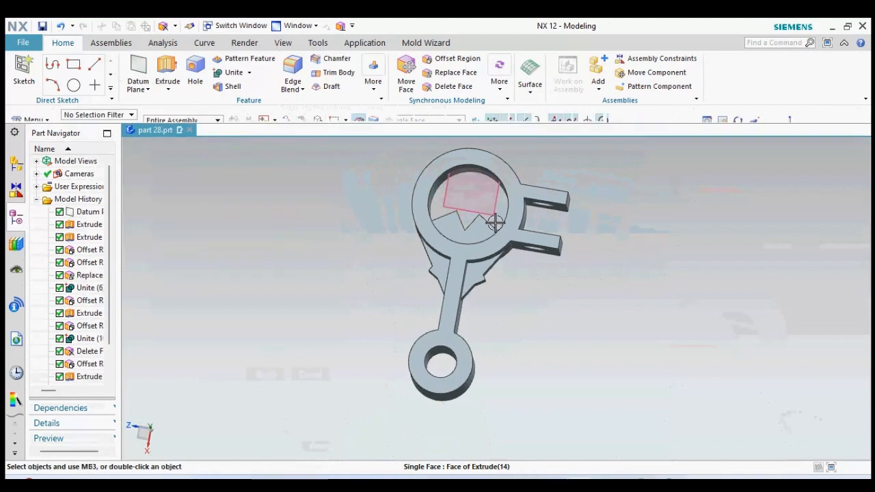
- Try to replace the four rib end faces inside the large ring's bore with the bore's cylindrical face
{"action": "middle_click_drag", "start_coordinate": [495, 220], "coordinate": [471, 216]}
{"action": "left_click", "coordinate": [454, 73]}
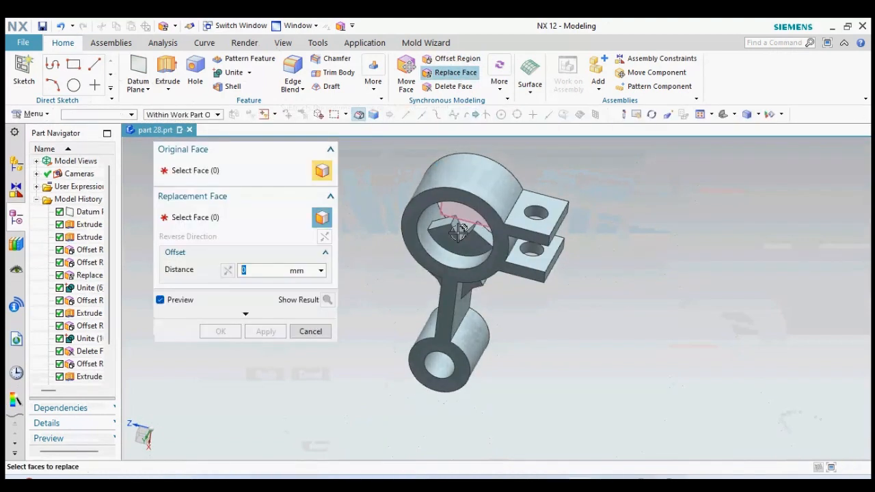
{"action": "scroll", "coordinate": [444, 209], "scroll_direction": "up", "scroll_amount": 5}
{"action": "left_click", "coordinate": [467, 220]}
{"action": "left_click", "coordinate": [509, 250]}
{"action": "left_click", "coordinate": [573, 248]}
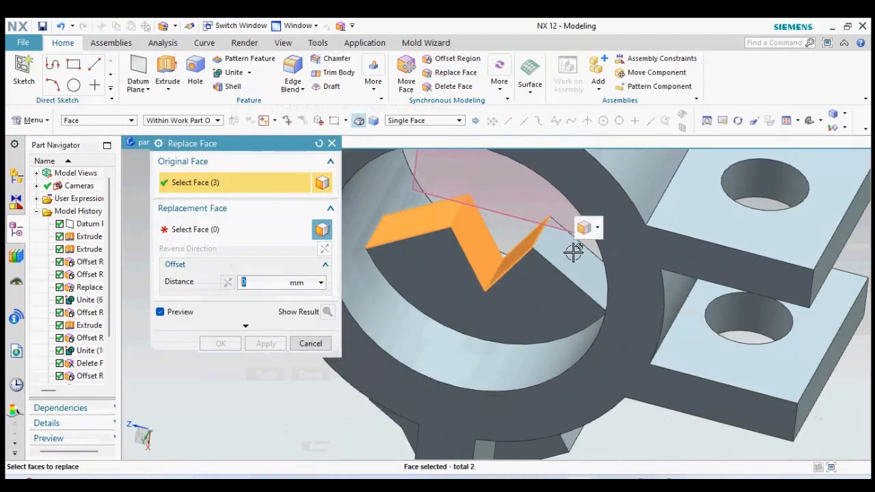
{"action": "left_click", "coordinate": [572, 250]}
{"action": "middle_click", "coordinate": [572, 250]}
{"action": "left_click", "coordinate": [474, 362]}
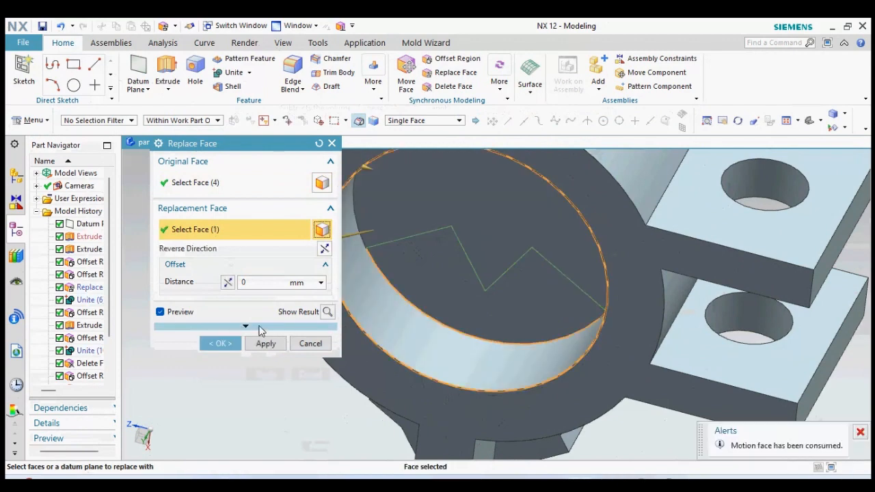
{"action": "left_click", "coordinate": [309, 343]}
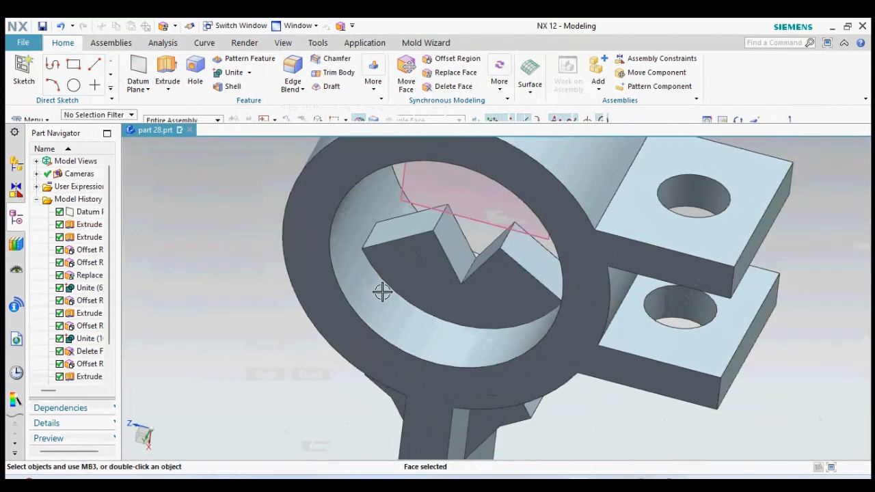
- Offset the two V-notch faces between the ribs inside the large ring's bore by 7 mm
{"action": "left_click", "coordinate": [450, 58]}
{"action": "left_click", "coordinate": [465, 256]}
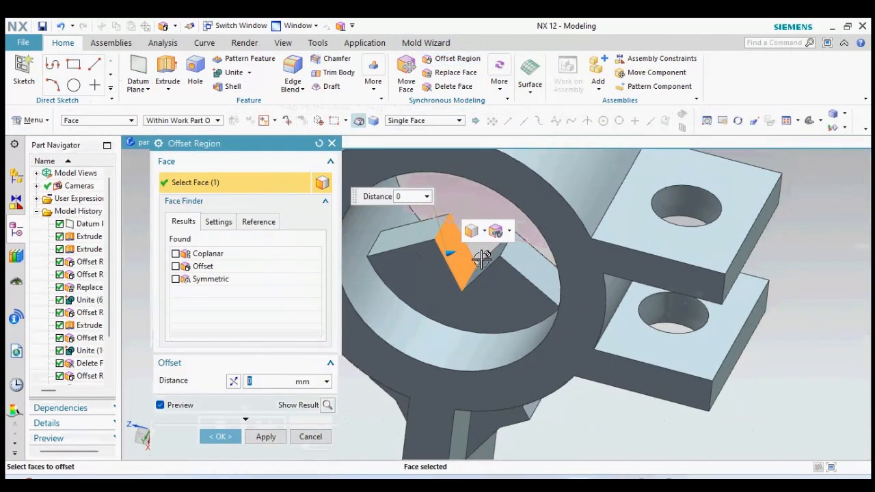
{"action": "left_click", "coordinate": [491, 254]}
{"action": "mouse_move", "coordinate": [424, 281]}
{"action": "left_mouse_down"}
{"action": "mouse_move", "coordinate": [383, 352]}
{"action": "mouse_move", "coordinate": [430, 275]}
{"action": "left_mouse_up"}
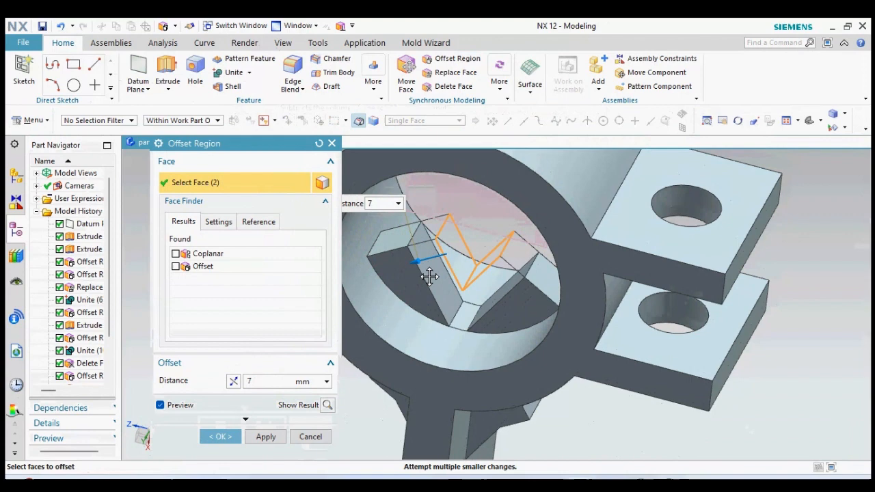
{"action": "left_click", "coordinate": [260, 433]}
{"action": "scroll", "coordinate": [488, 227], "scroll_direction": "down", "scroll_amount": 3}
{"action": "middle_click_drag", "start_coordinate": [509, 309], "coordinate": [458, 341]}
{"action": "left_click", "coordinate": [309, 436]}
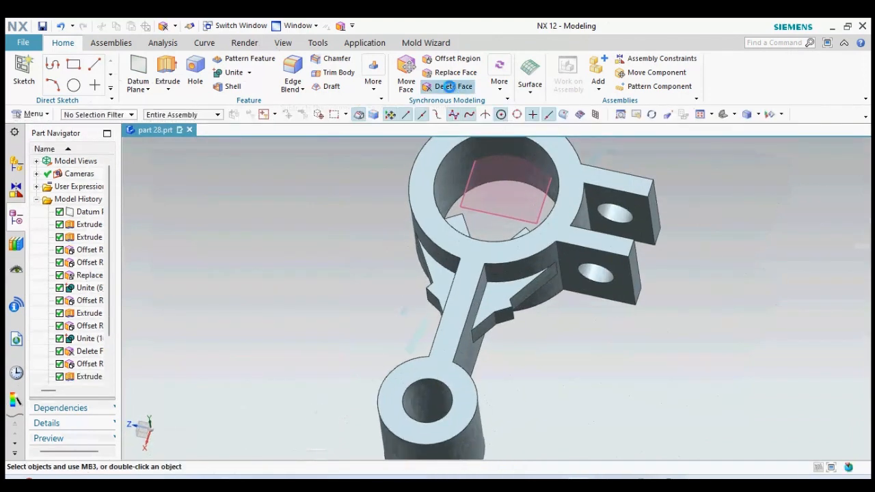
- In a front wireframe view, delete the ribs' protruding corner faces beside the bar and their leftover faces inside the large bore
{"action": "left_click", "coordinate": [448, 86]}
{"action": "key", "text": "F8"}
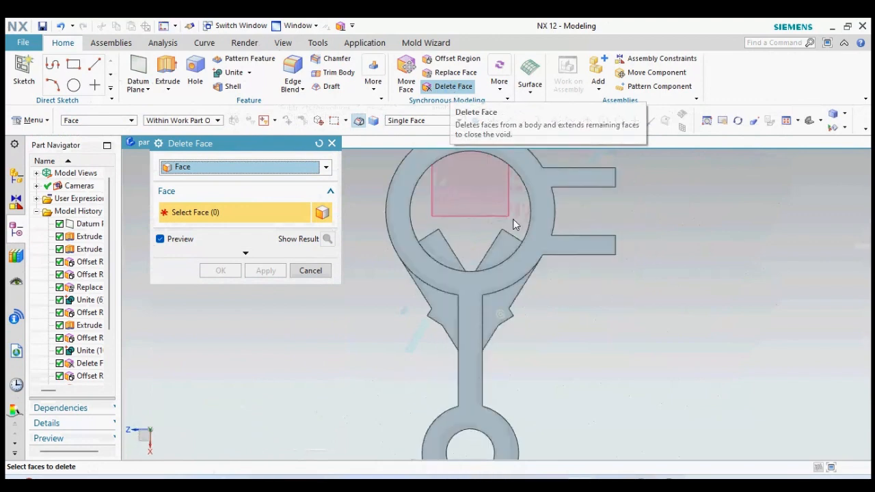
{"action": "scroll", "coordinate": [513, 211], "scroll_direction": "up", "scroll_amount": 3}
{"action": "scroll", "coordinate": [529, 248], "scroll_direction": "down", "scroll_amount": 4}
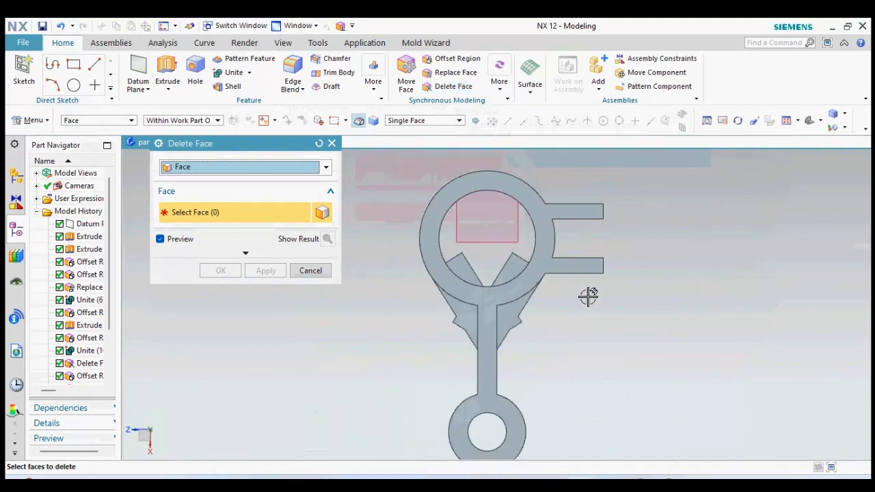
{"action": "right_click_drag", "start_coordinate": [604, 287], "coordinate": [623, 308]}
{"action": "scroll", "coordinate": [500, 322], "scroll_direction": "up", "scroll_amount": 3}
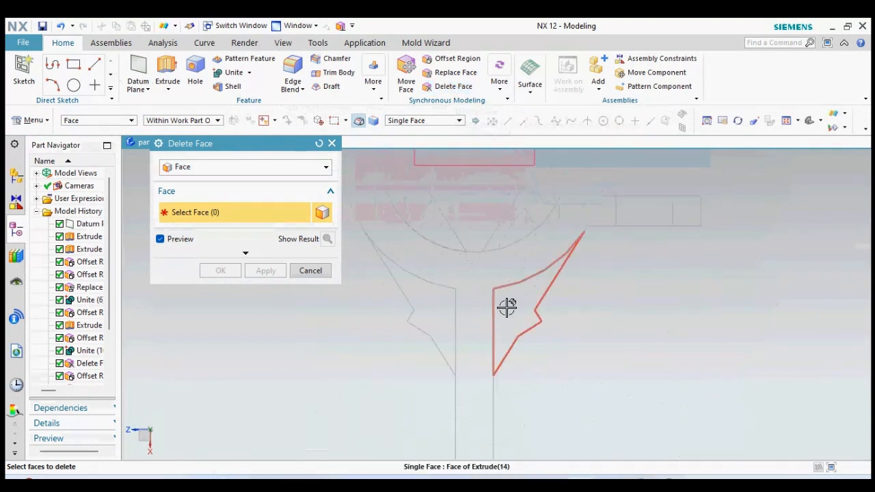
{"action": "left_click_drag", "start_coordinate": [512, 288], "coordinate": [570, 361]}
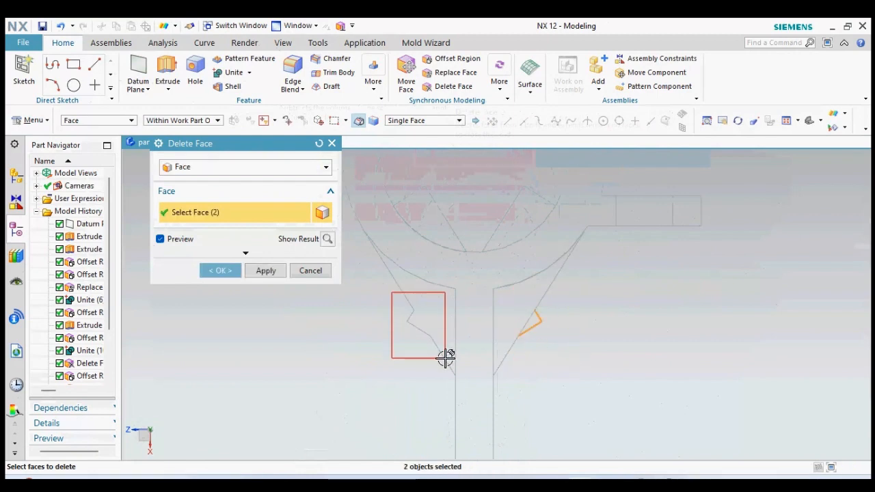
{"action": "left_click_drag", "start_coordinate": [445, 357], "coordinate": [445, 357]}
{"action": "scroll", "coordinate": [411, 274], "scroll_direction": "down", "scroll_amount": 2}
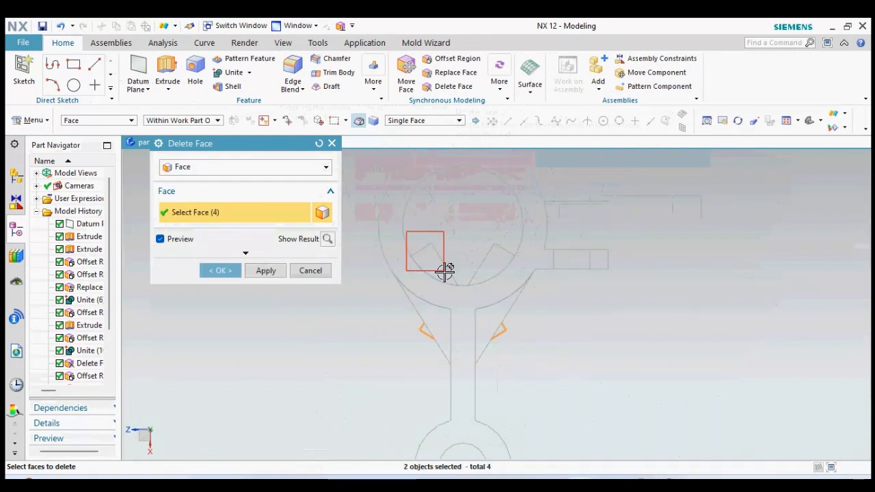
{"action": "left_click_drag", "start_coordinate": [490, 276], "coordinate": [538, 310]}
{"action": "left_click_drag", "start_coordinate": [525, 283], "coordinate": [516, 288]}
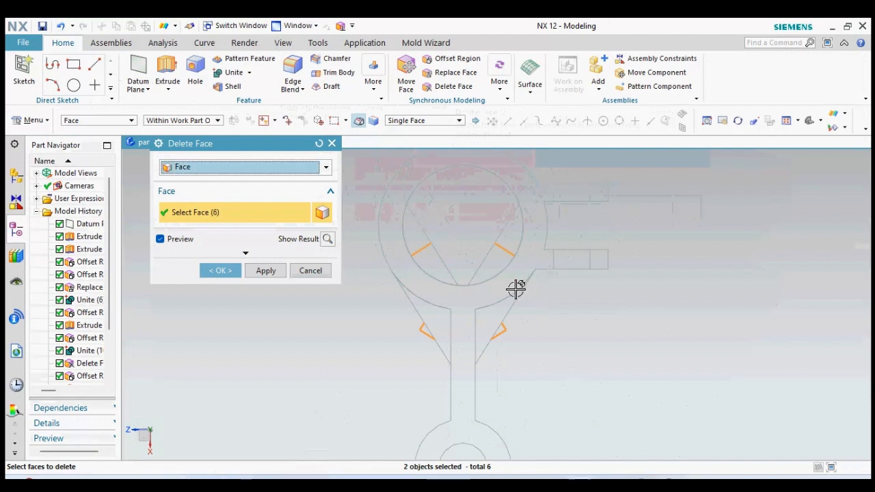
{"action": "left_click_drag", "start_coordinate": [403, 232], "coordinate": [441, 241]}
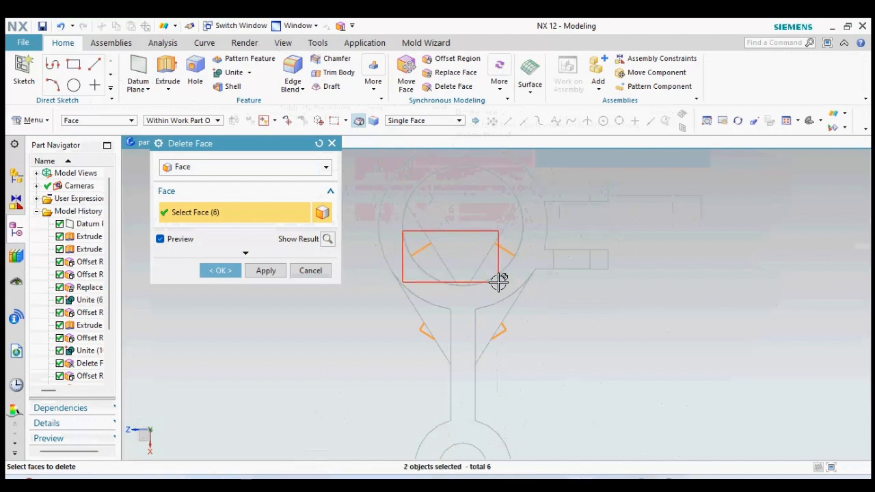
{"action": "left_click_drag", "start_coordinate": [517, 290], "coordinate": [517, 291]}
{"action": "left_click", "coordinate": [223, 271]}
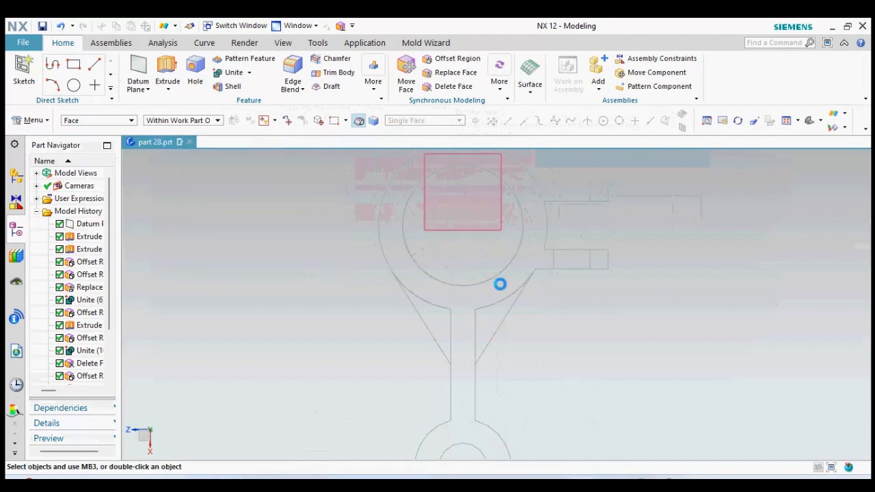
- Return the model to shaded display and hide the datum plane
{"action": "right_click_drag", "start_coordinate": [672, 305], "coordinate": [673, 261]}
{"action": "mouse_move", "coordinate": [673, 262]}
{"action": "middle_mouse_down"}
{"action": "mouse_move", "coordinate": [581, 252]}
{"action": "mouse_move", "coordinate": [645, 225]}
{"action": "mouse_move", "coordinate": [616, 218]}
{"action": "middle_mouse_up"}
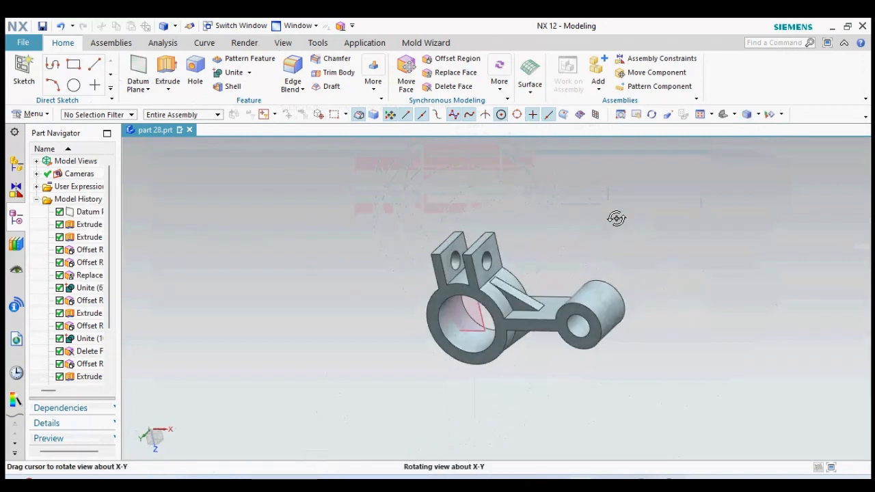
{"action": "right_click", "coordinate": [475, 315]}
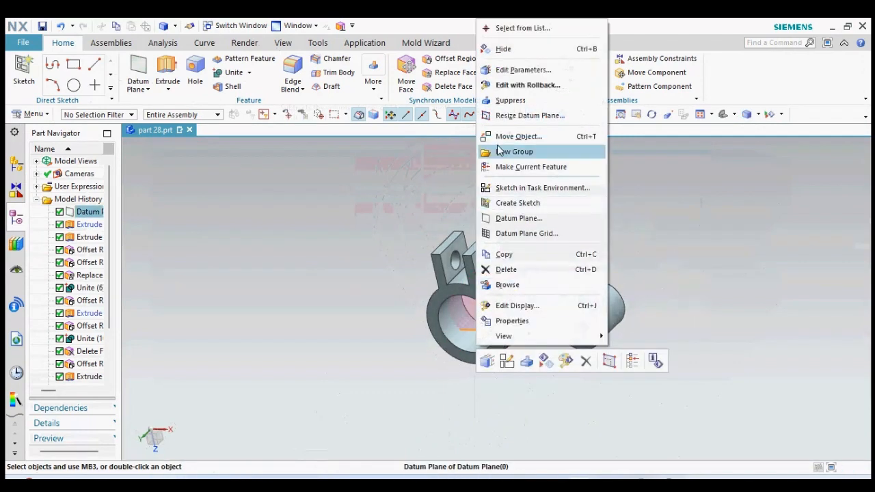
{"action": "left_click", "coordinate": [503, 49]}
{"action": "mouse_move", "coordinate": [702, 321]}
{"action": "middle_mouse_down"}
{"action": "mouse_move", "coordinate": [676, 324]}
{"action": "mouse_move", "coordinate": [703, 307]}
{"action": "middle_mouse_up"}
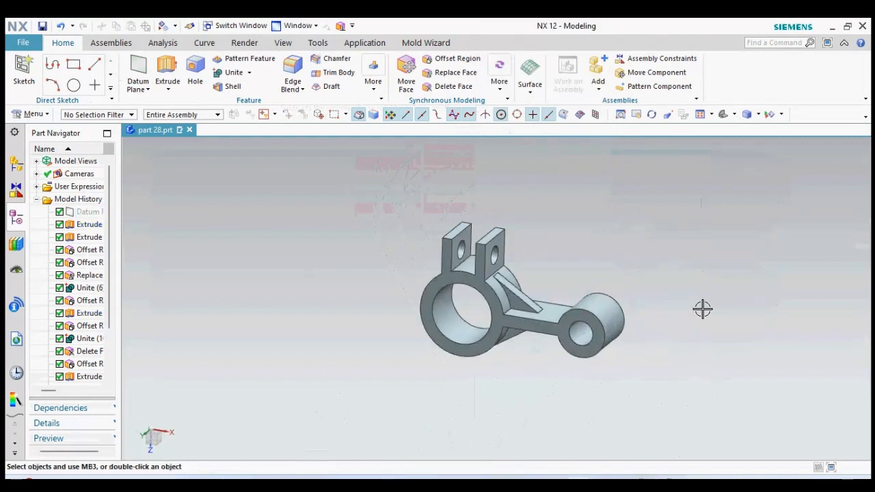
- Change the display colour of the whole link body to bright green
{"action": "key", "text": "ctrl+j"}
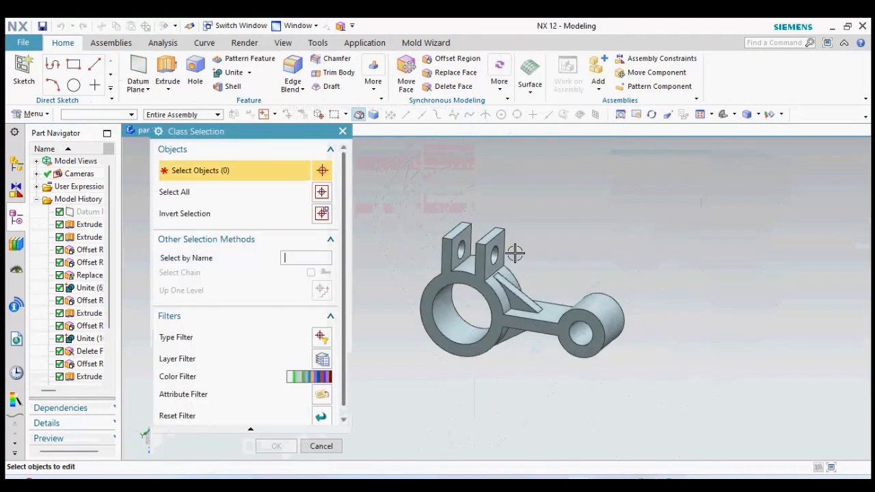
{"action": "left_click", "coordinate": [515, 254]}
{"action": "left_click", "coordinate": [275, 445]}
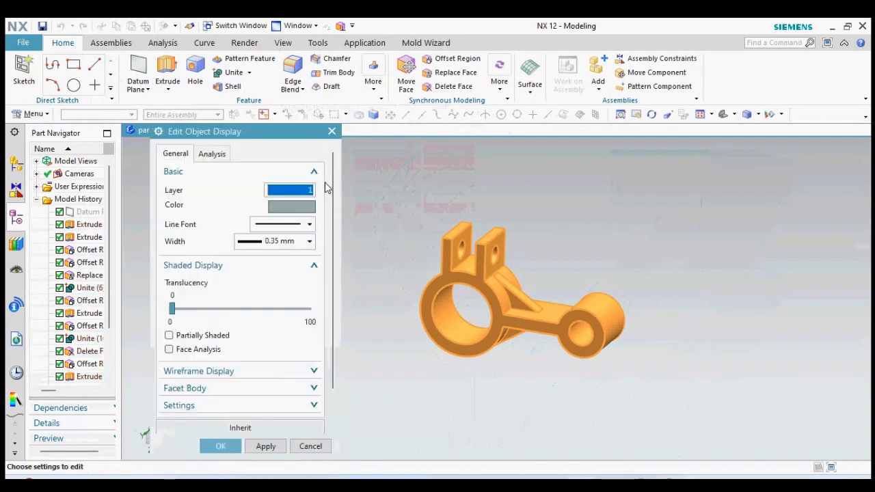
{"action": "left_click", "coordinate": [293, 205]}
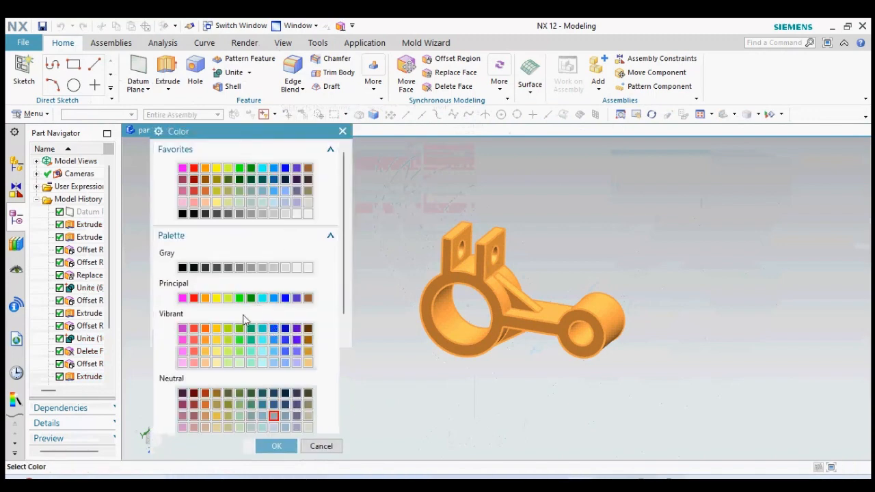
{"action": "left_click", "coordinate": [273, 448]}
{"action": "left_click", "coordinate": [230, 445]}
{"action": "middle_click_drag", "start_coordinate": [608, 226], "coordinate": [525, 229]}
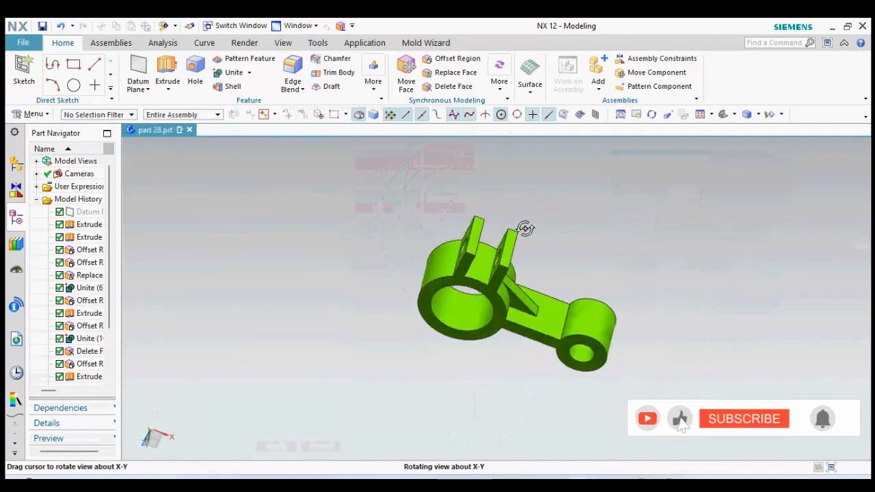